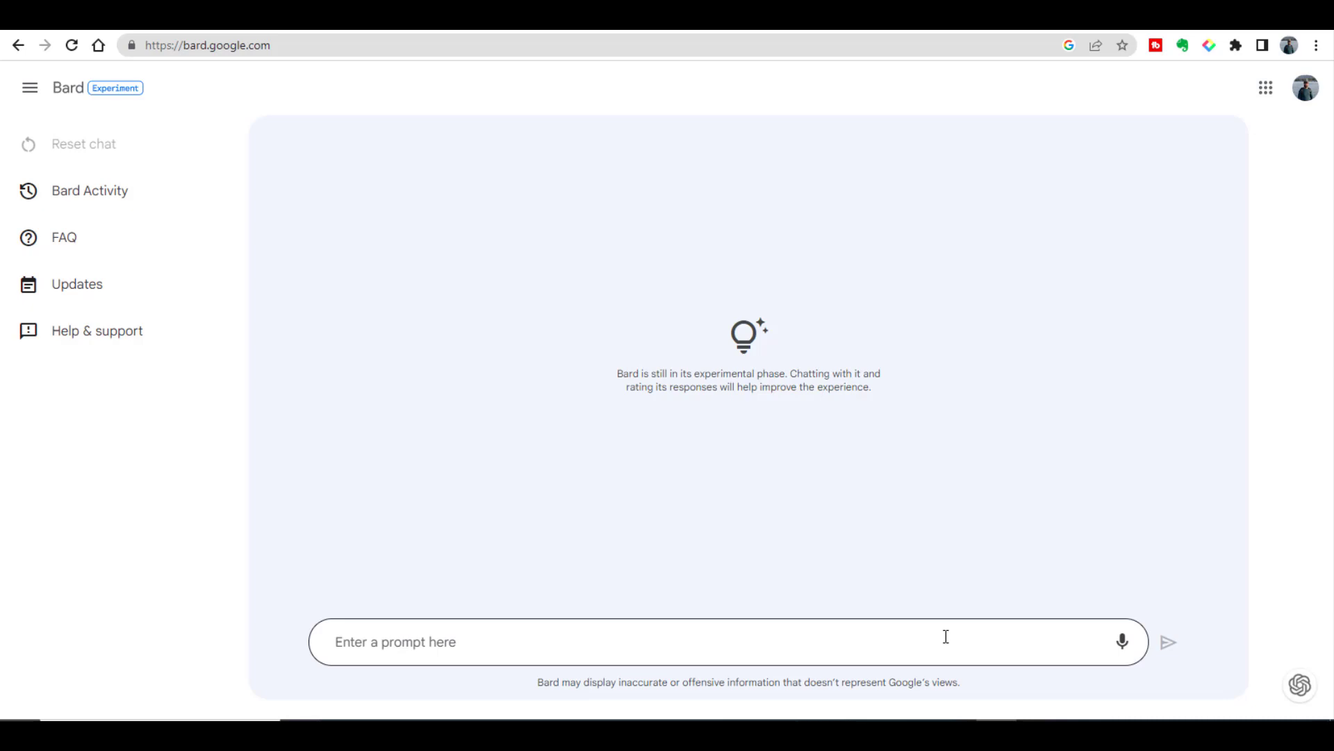
# - Search Google for 'bard' to bring up its results page
pyautogui.click(1122, 310)
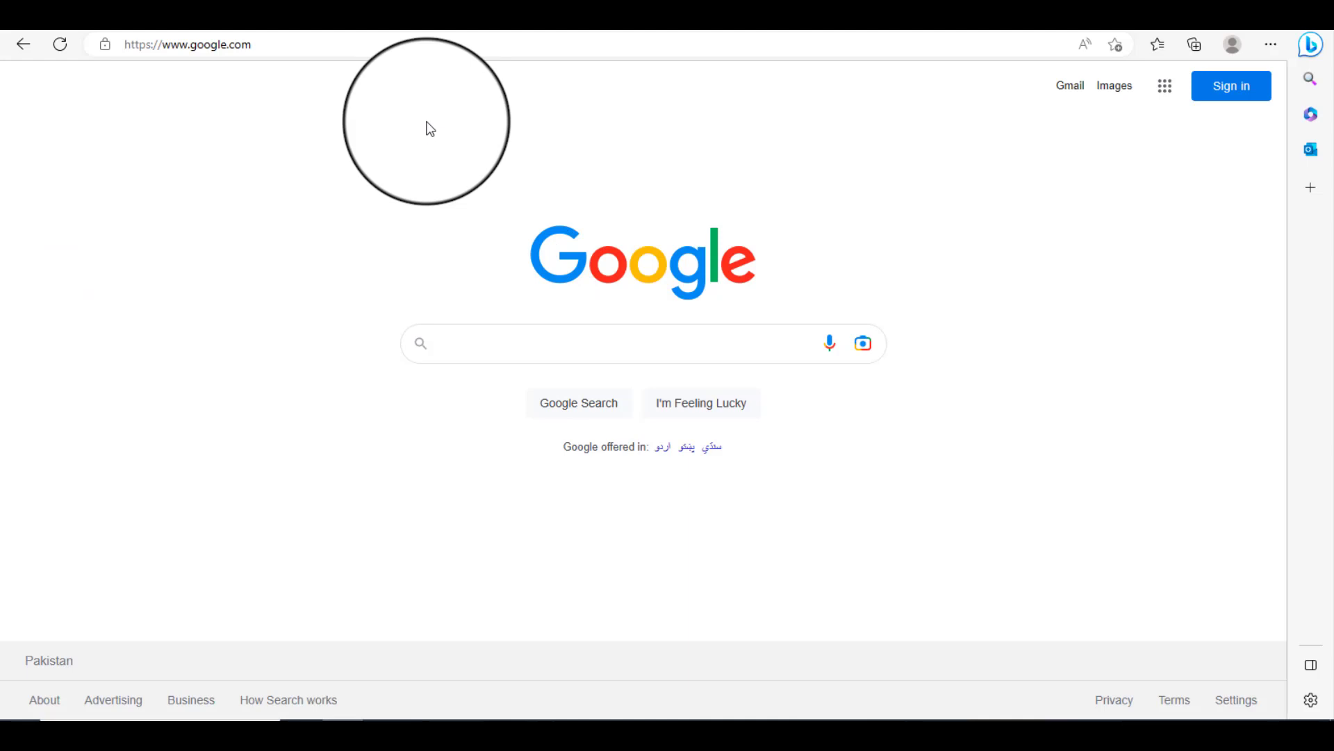
pyautogui.click(469, 340)
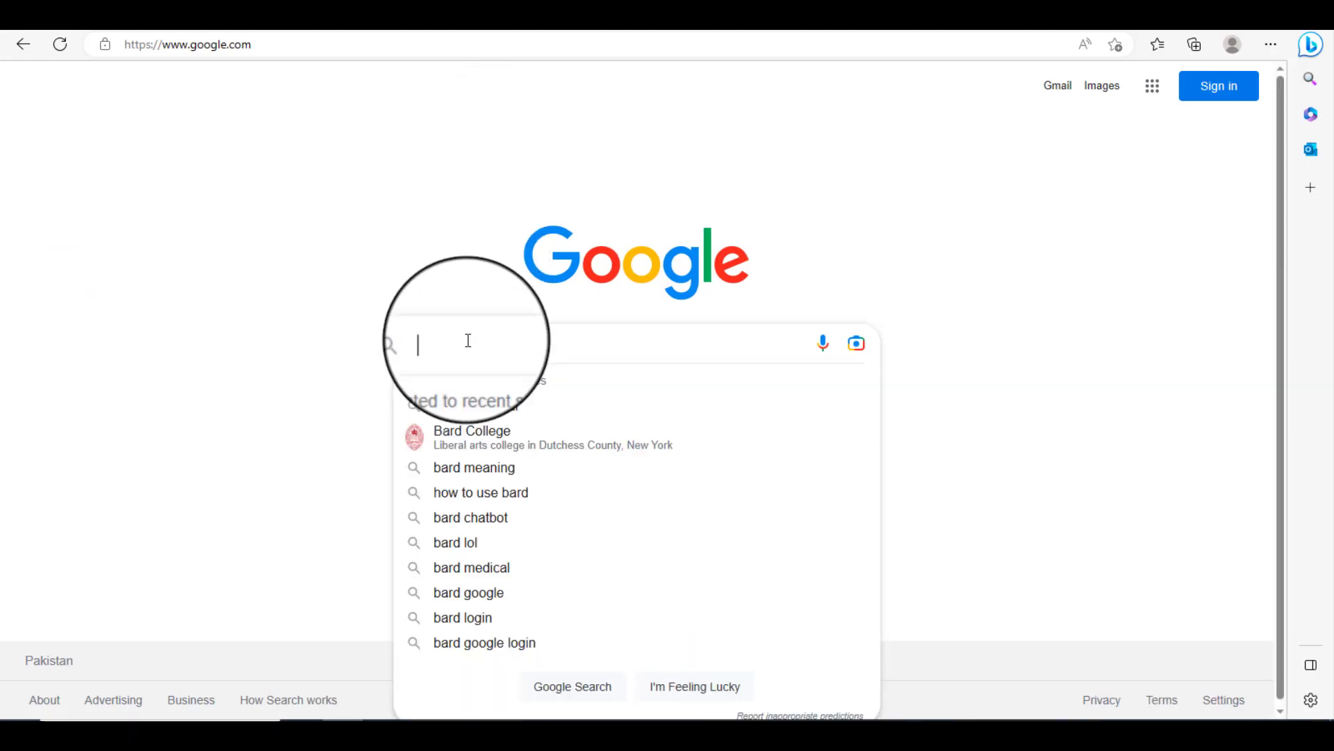
pyautogui.write('ba')
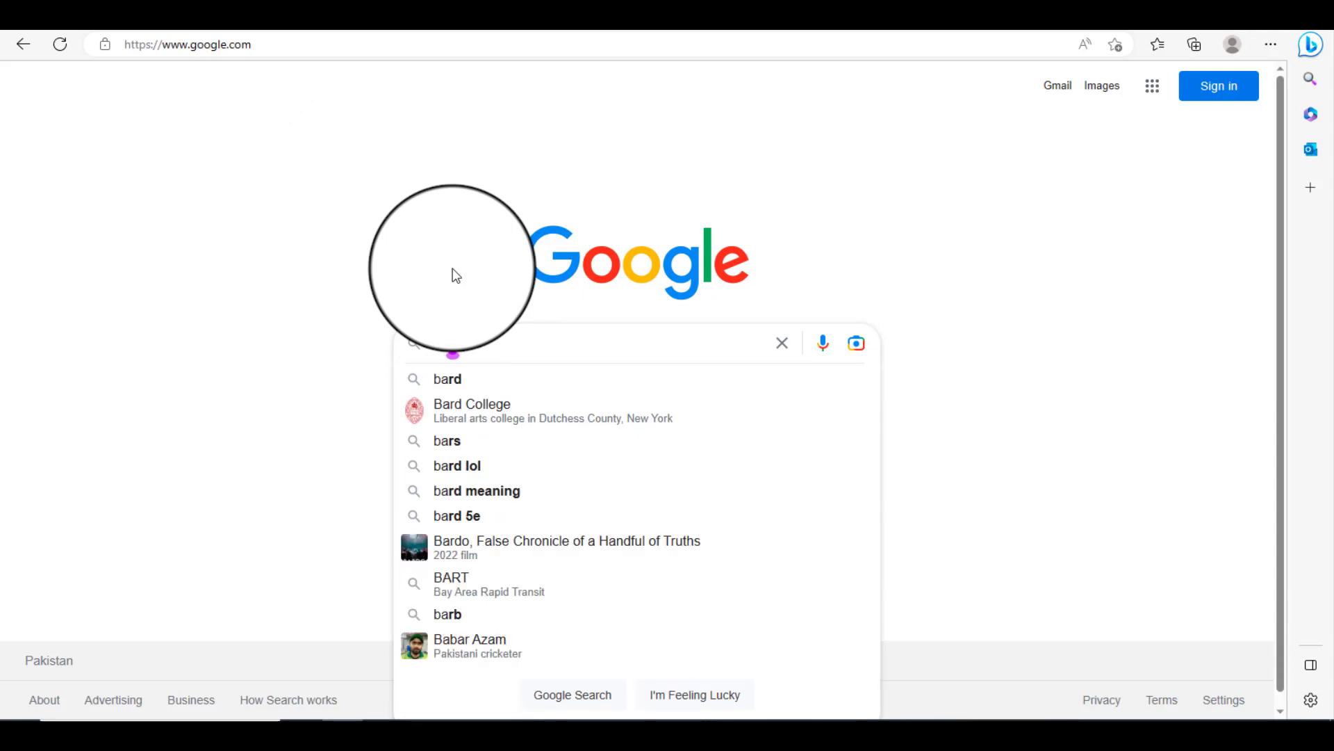
pyautogui.write('rd')
pyautogui.press('Return')
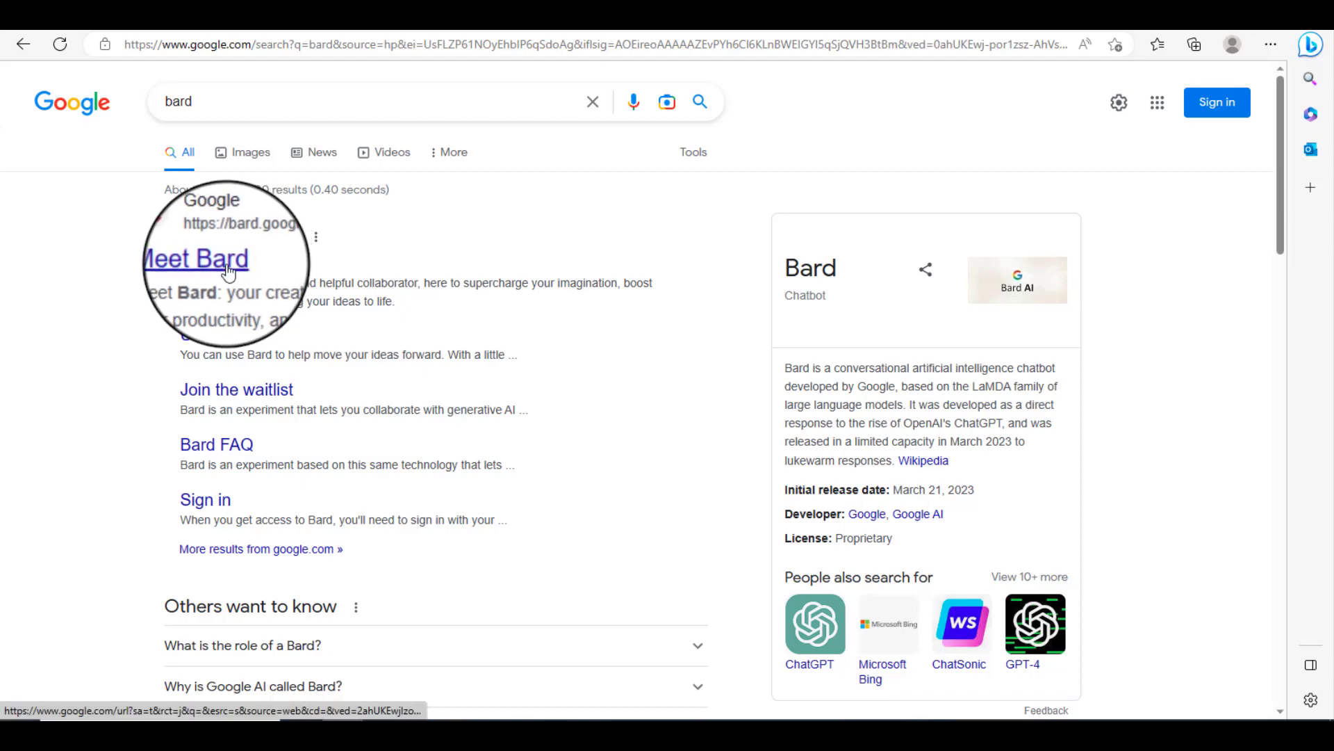
# - Open the 'Meet Bard' result to reach Bard's official site
pyautogui.click(227, 271)
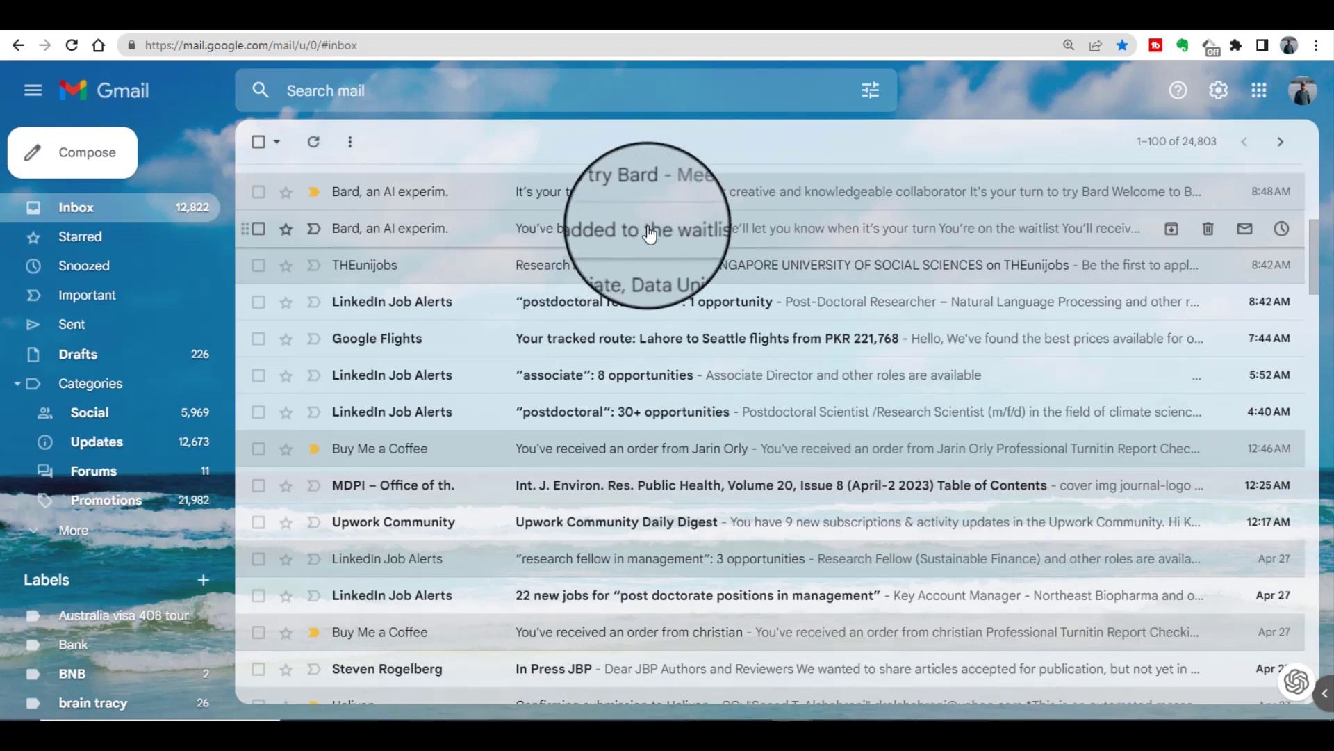
# - Read both Bard emails: the waitlist confirmation and the 'It's your turn to try Bard' invitation
pyautogui.click(649, 233)
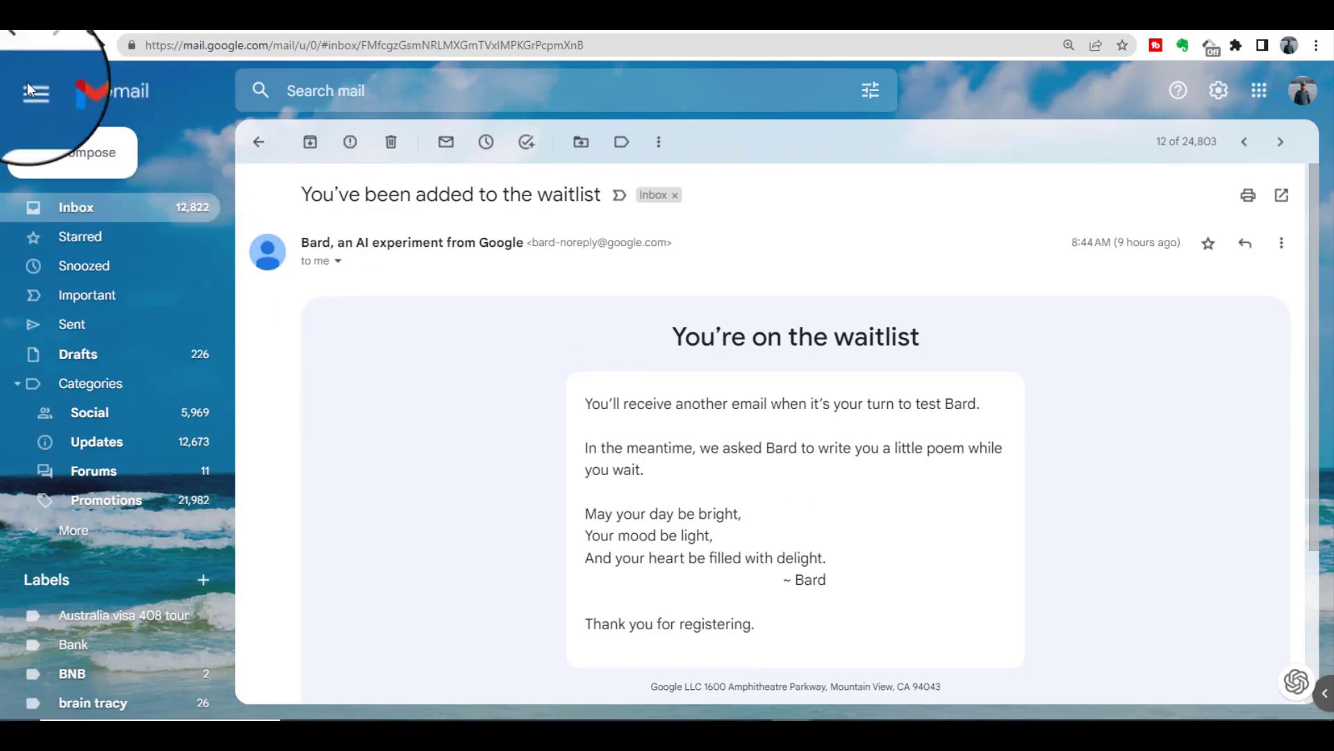
pyautogui.click(76, 209)
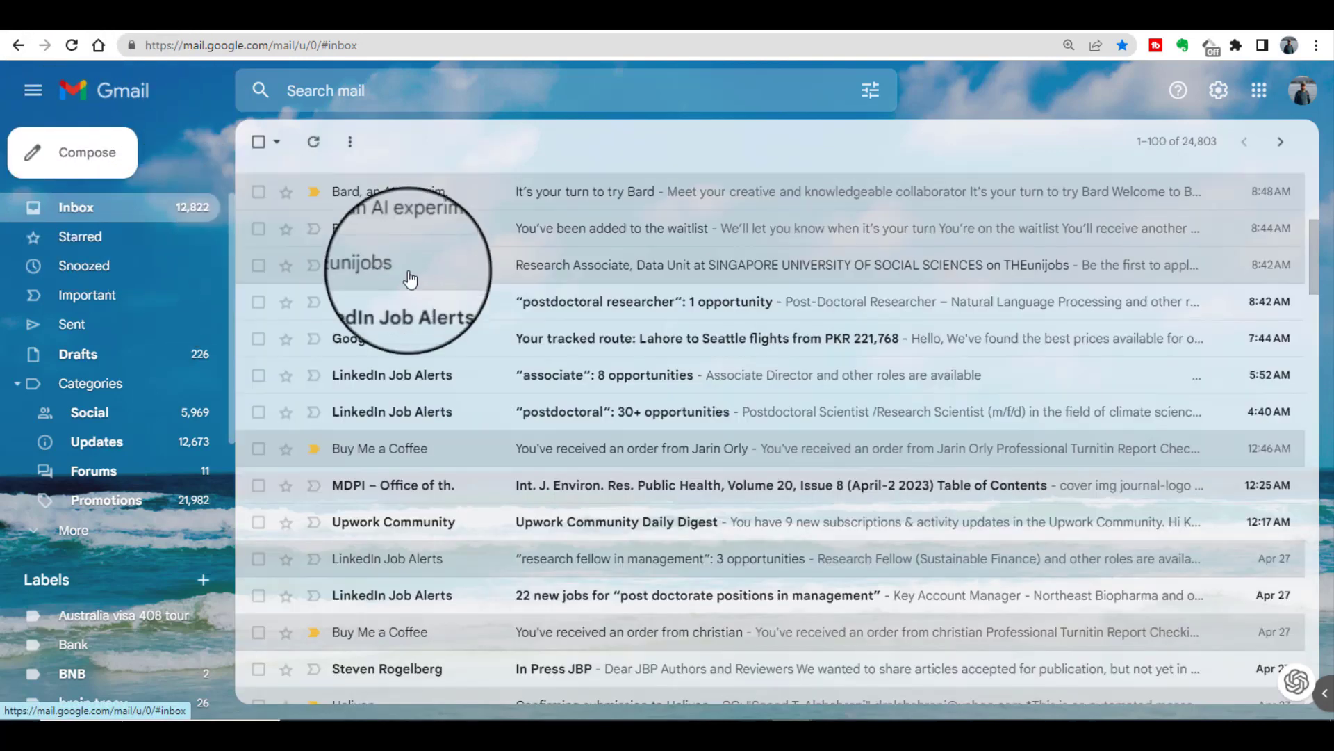
pyautogui.click(621, 202)
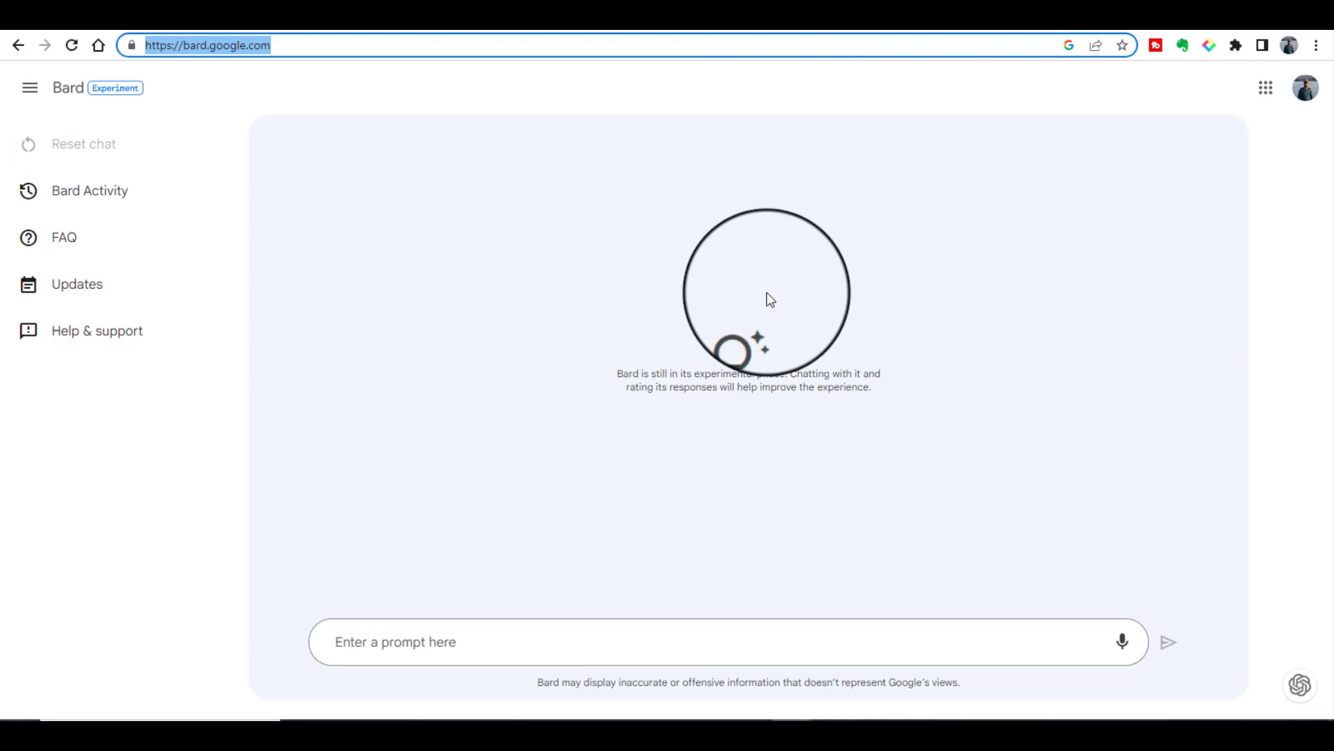
# - Paste the request for an essay on technology's influence on training and development into Bard
pyautogui.click(508, 637)
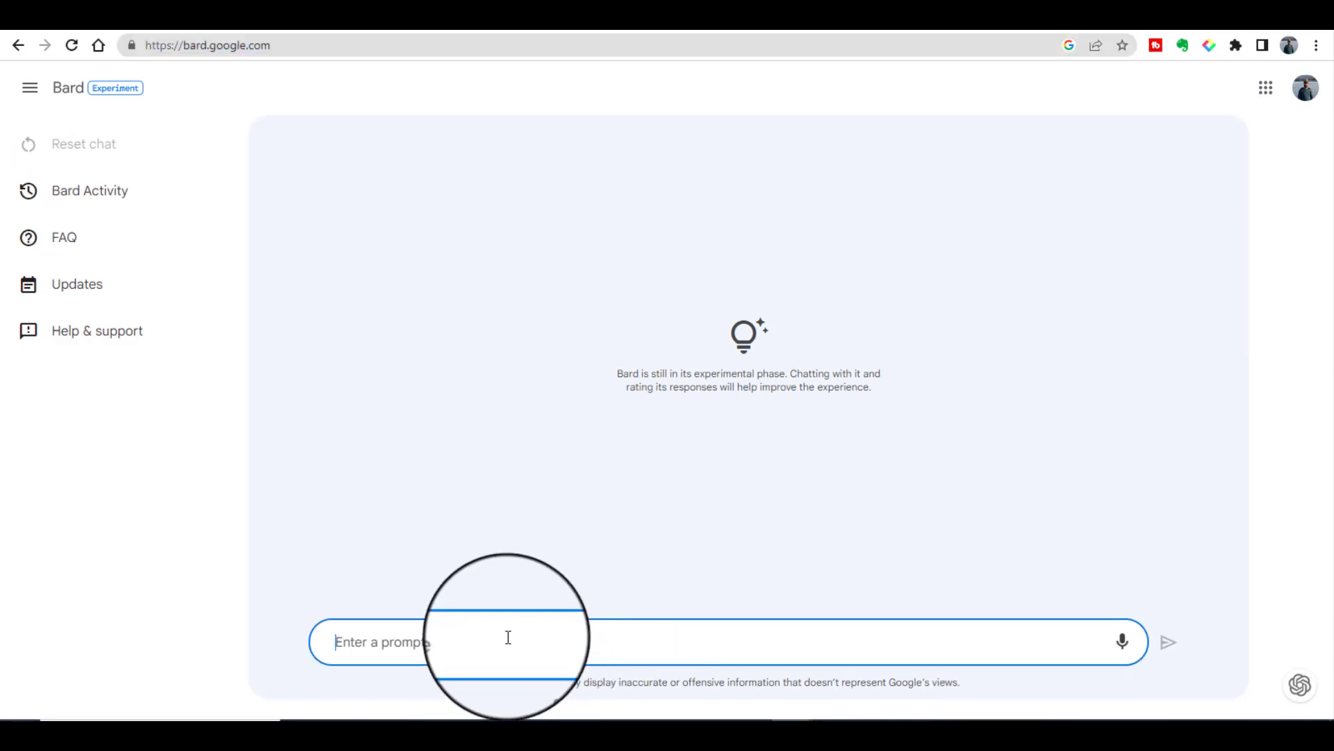
pyautogui.click(340, 46)
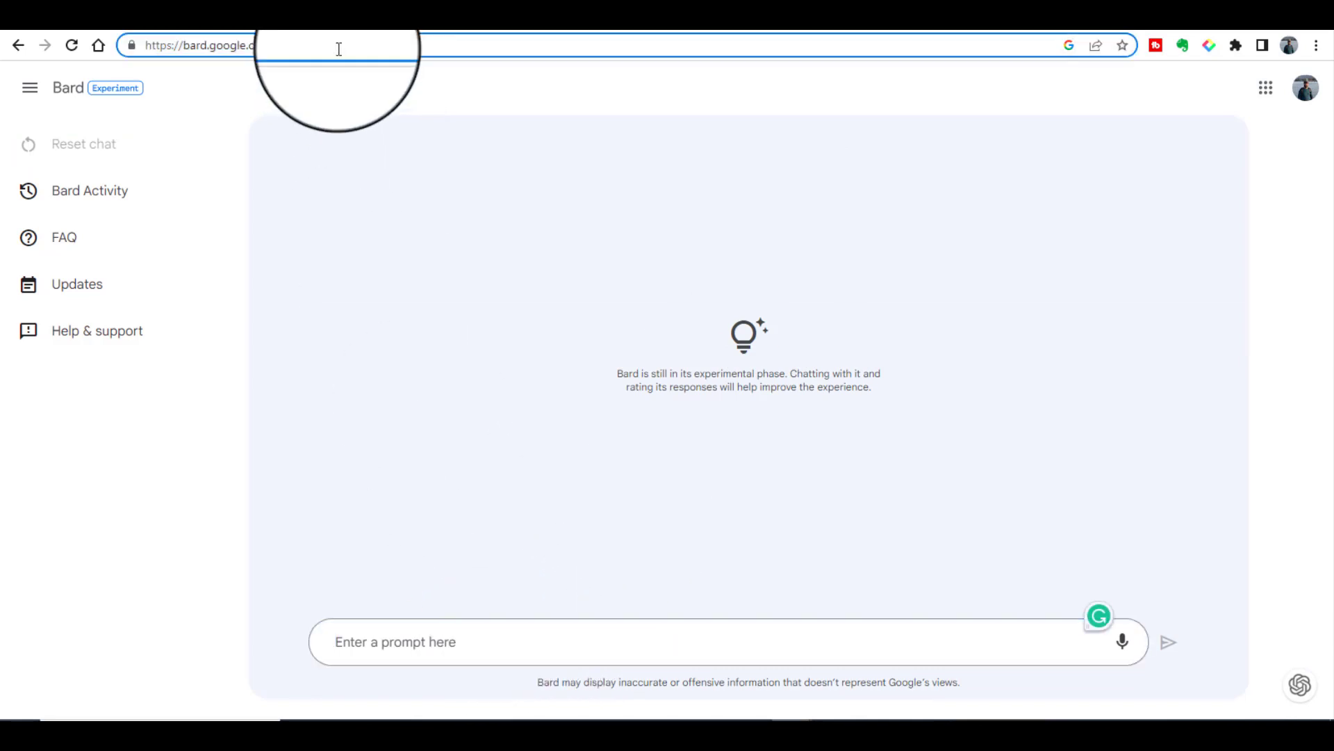
pyautogui.click(442, 649)
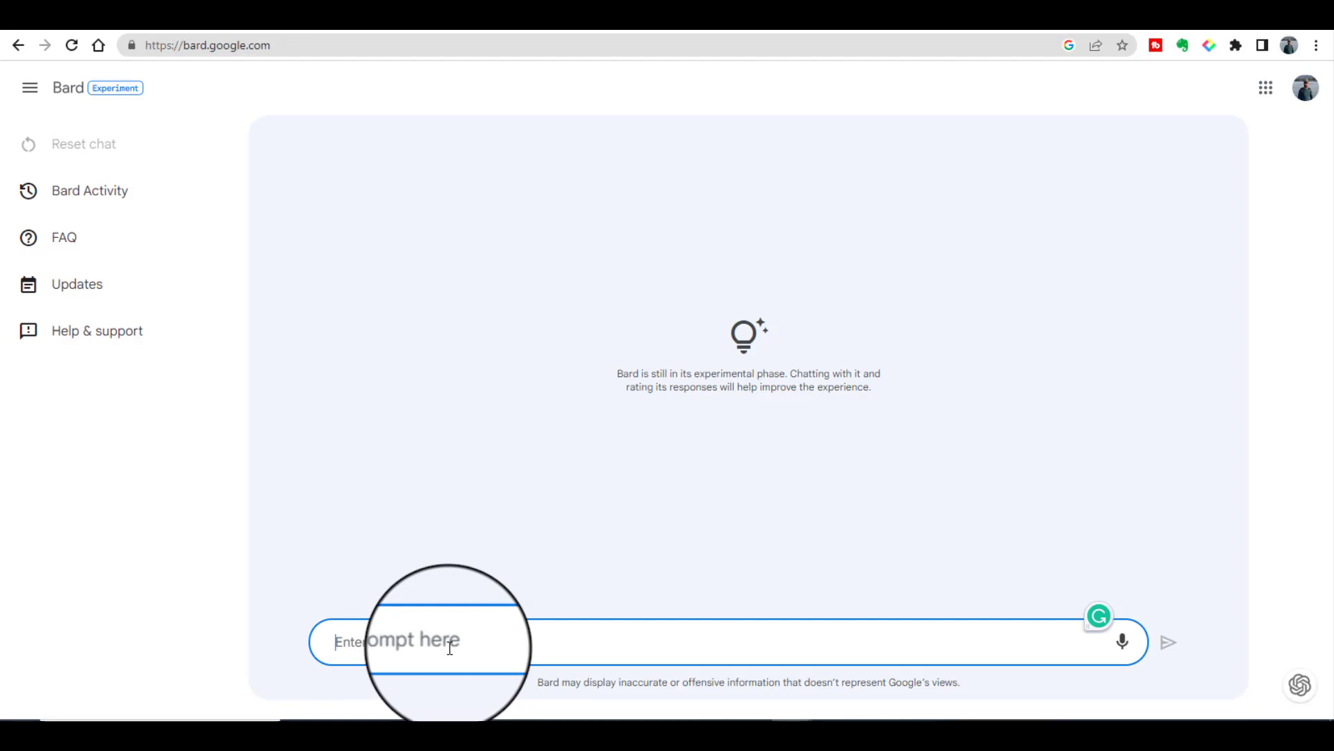
pyautogui.write('Write an essay on topic of “How has technology influenced training and development methods?”')
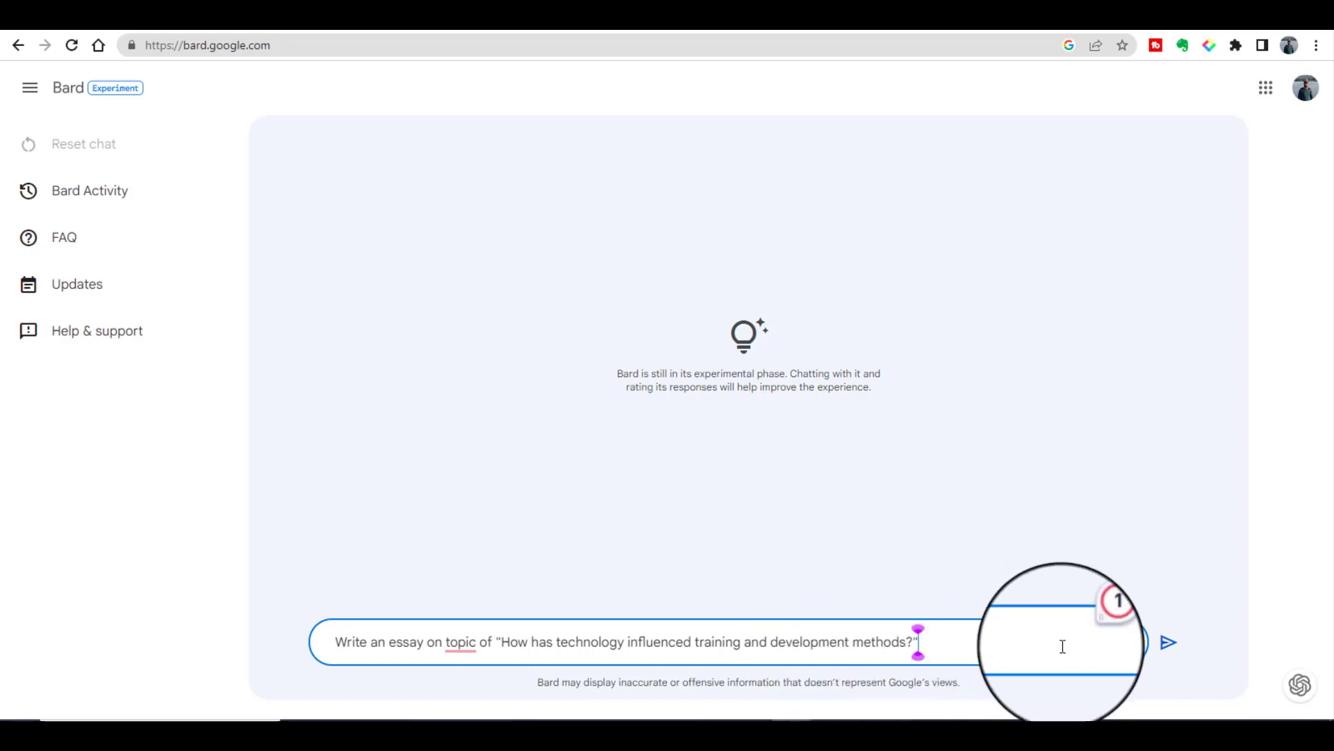
pyautogui.click(1169, 648)
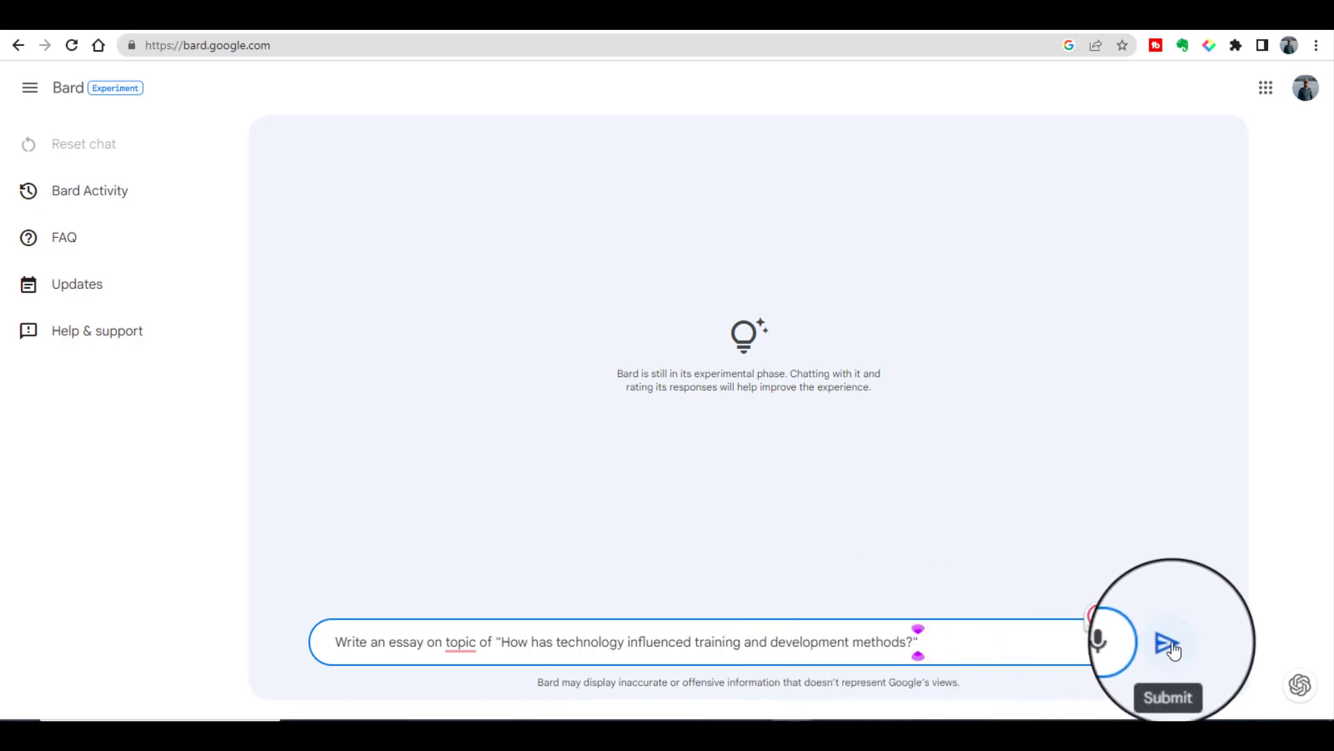
# - Submit the essay request, copy Bard's full essay response, and open a blank Word document
pyautogui.click(1169, 644)
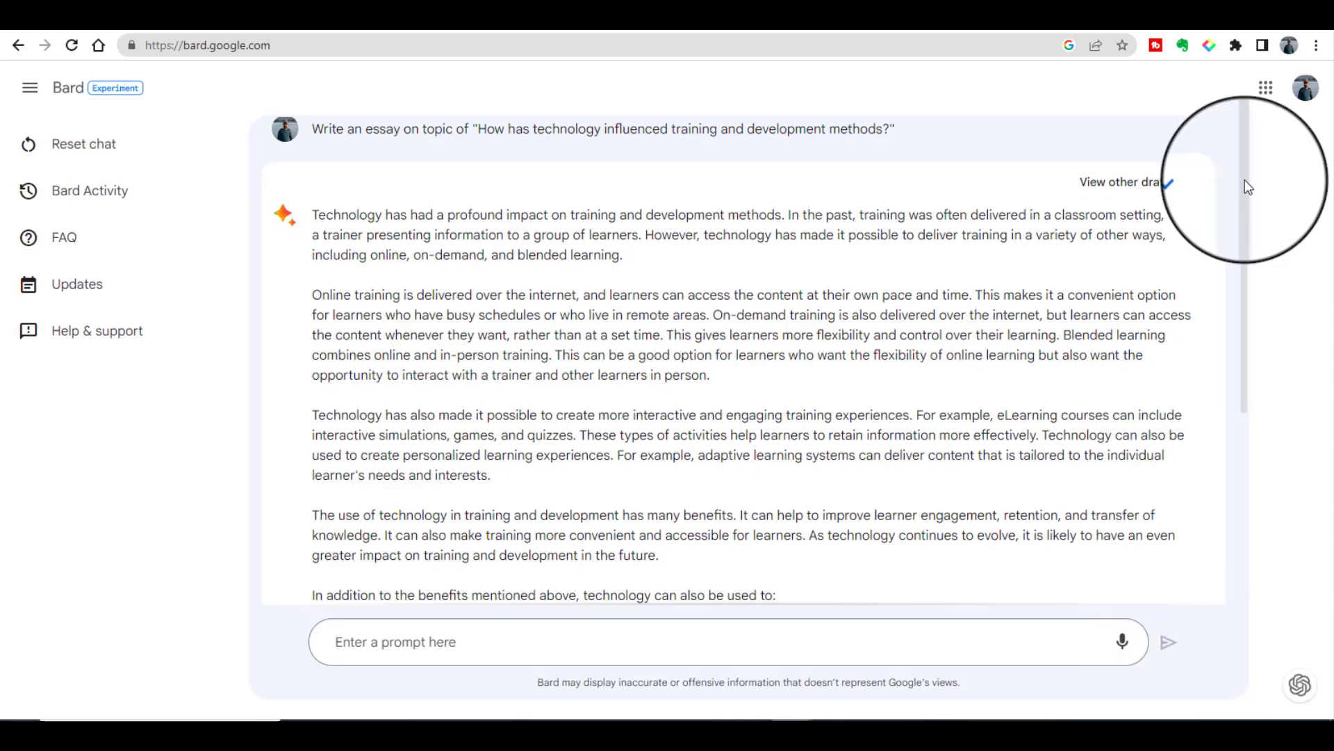
pyautogui.moveTo(1246, 180)
pyautogui.mouseDown()
pyautogui.moveTo(1221, 385)
pyautogui.moveTo(1222, 215)
pyautogui.mouseUp()
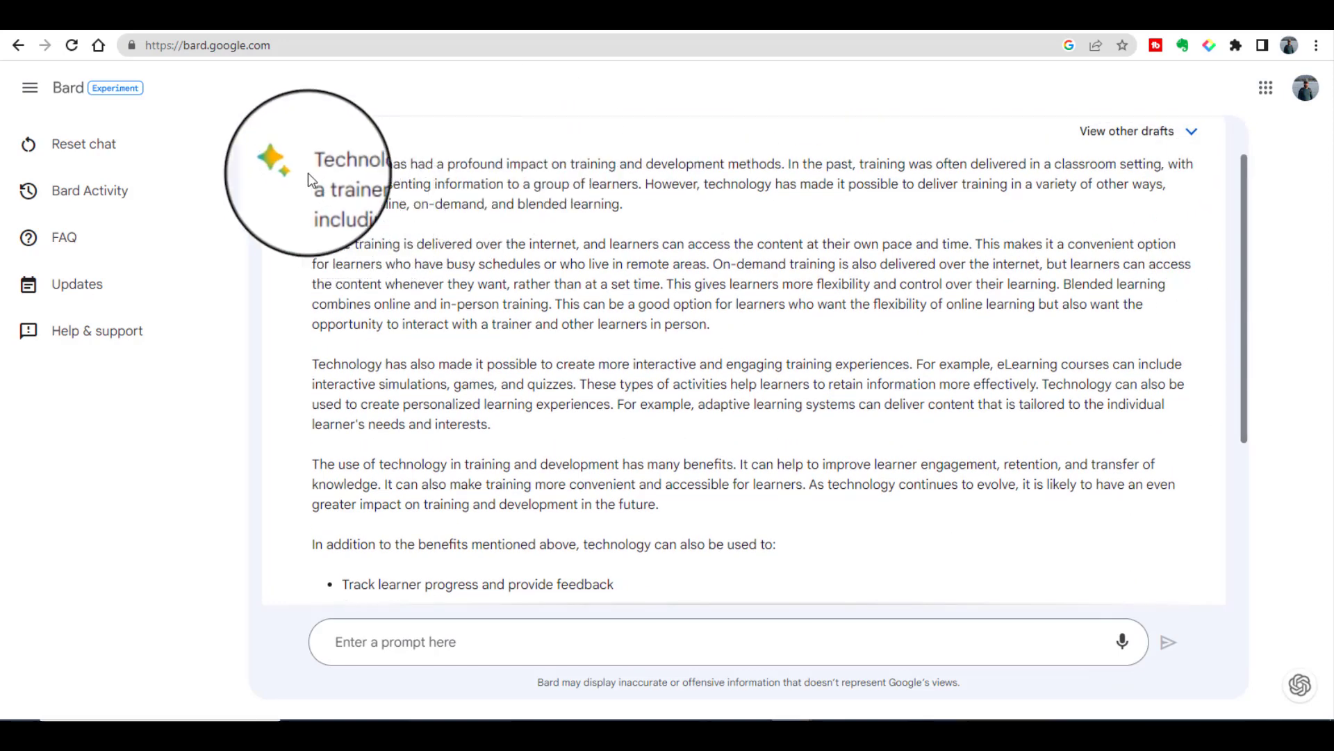
pyautogui.moveTo(308, 167)
pyautogui.mouseDown()
pyautogui.moveTo(432, 170)
pyautogui.moveTo(919, 663)
pyautogui.moveTo(929, 537)
pyautogui.moveTo(997, 452)
pyautogui.moveTo(1033, 497)
pyautogui.mouseUp()
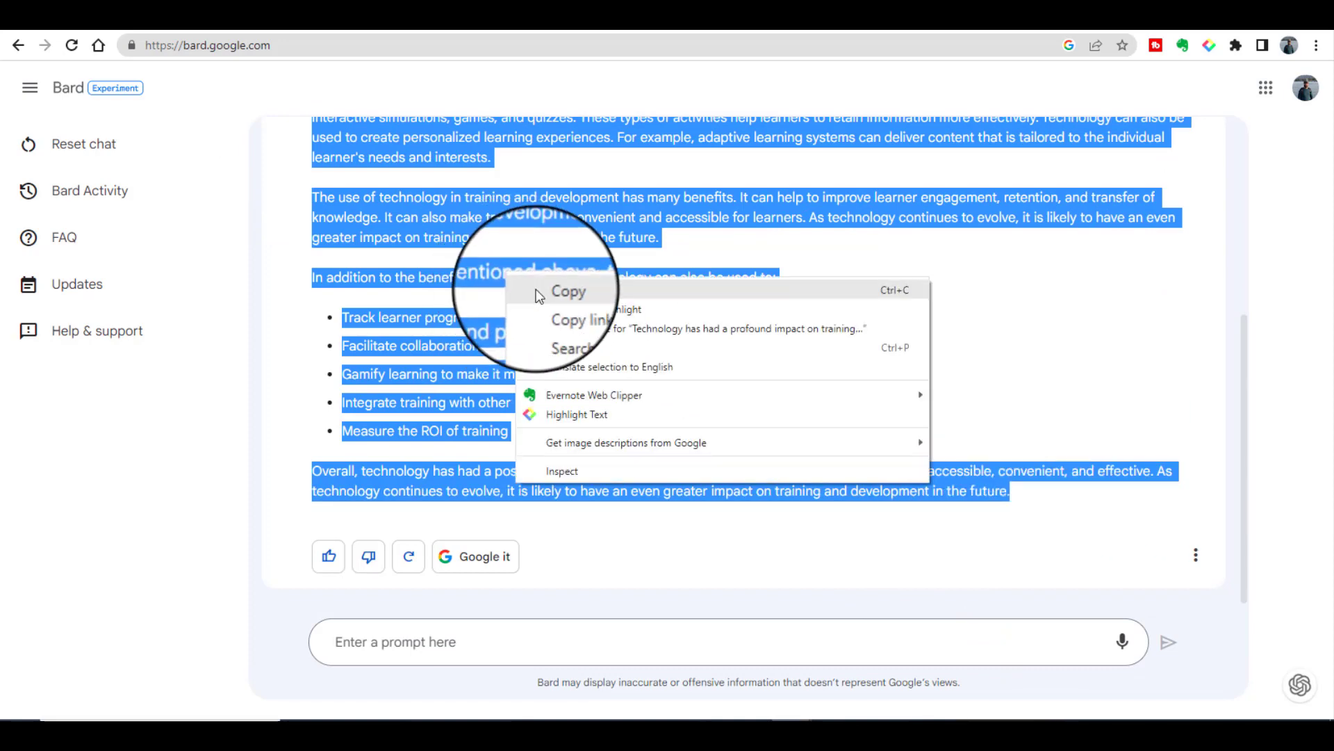
pyautogui.rightClick(507, 280)
pyautogui.click(539, 292)
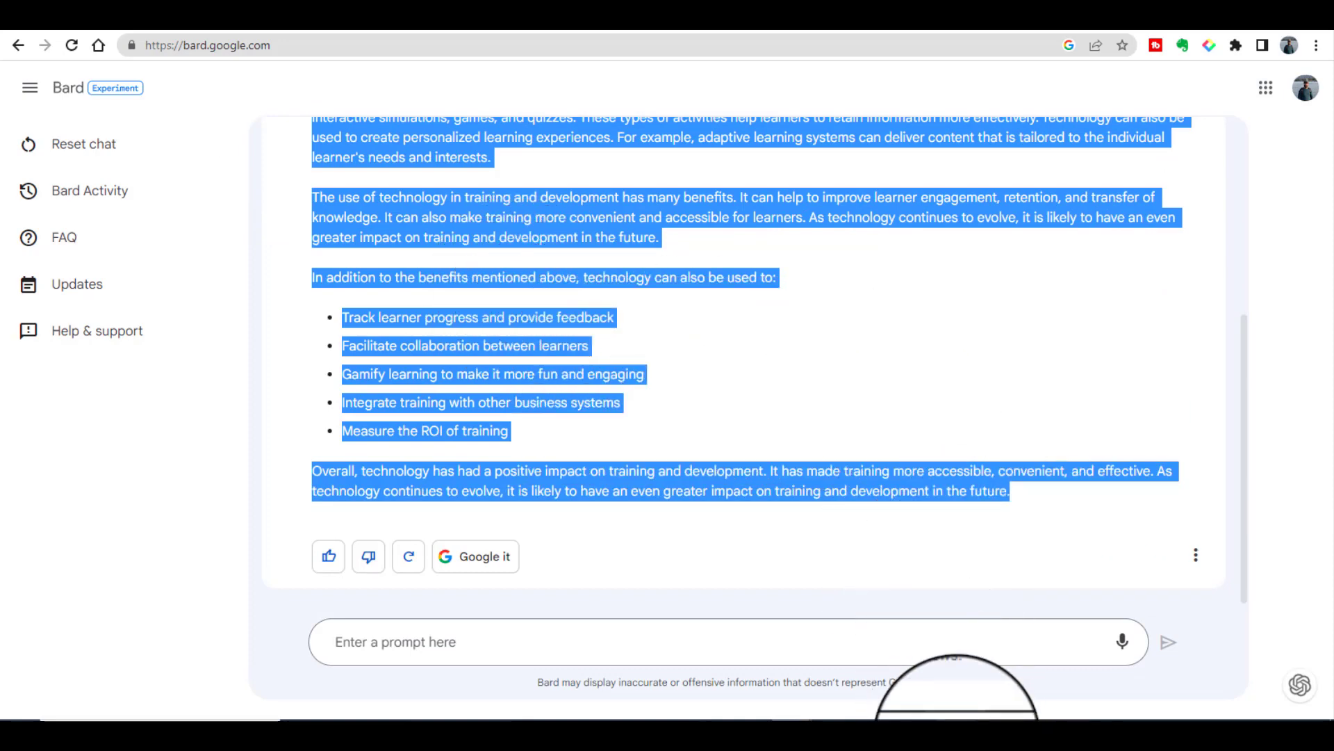
pyautogui.click(953, 743)
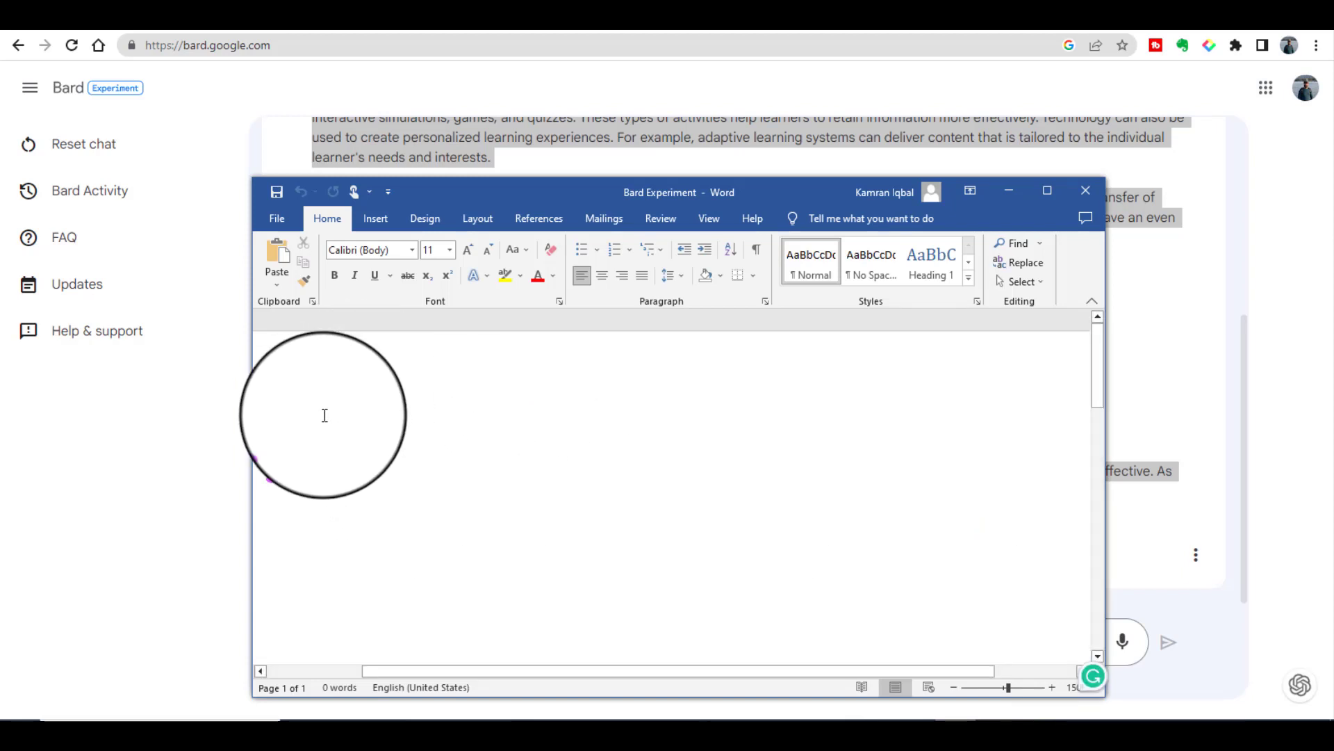
# - Paste Bard's 363-word essay into the Word document, maximize Word, then minimize it
pyautogui.hotkey('ctrl', 'v')
pyautogui.scroll(3, 501, 530)
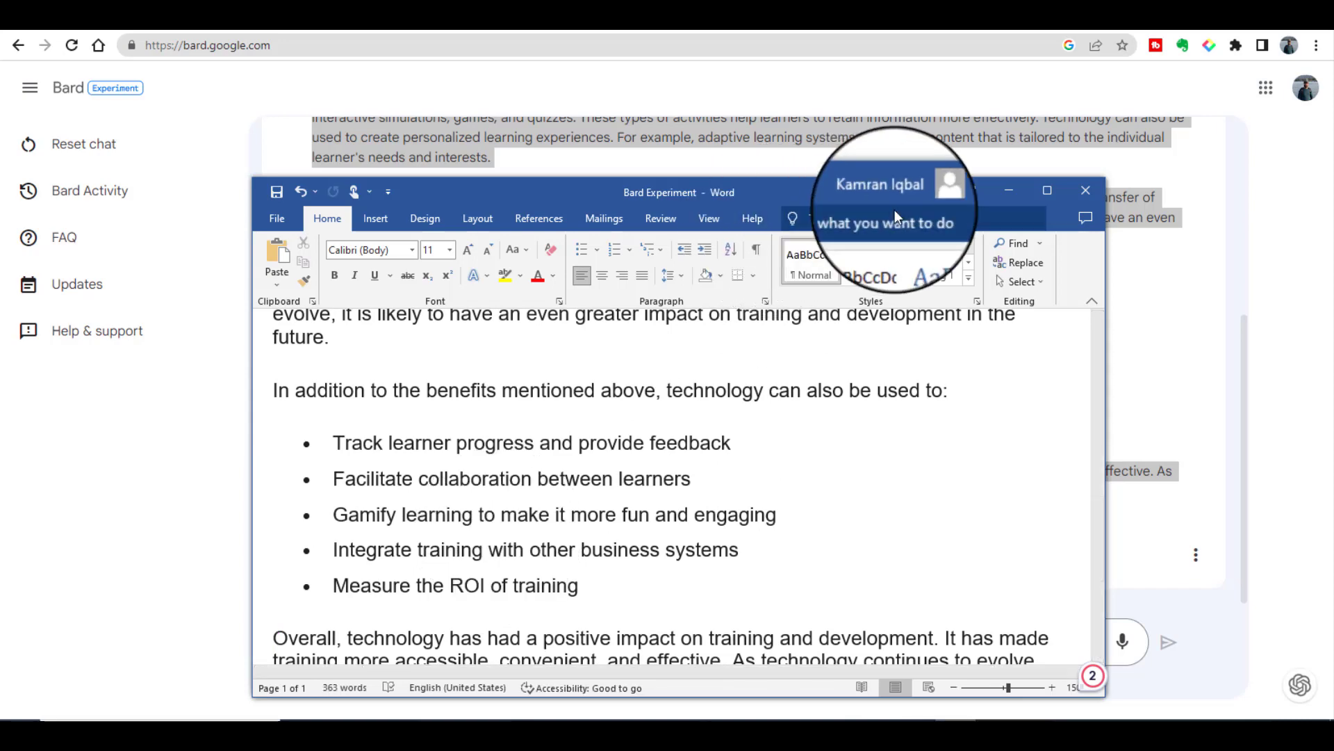
pyautogui.click(1044, 190)
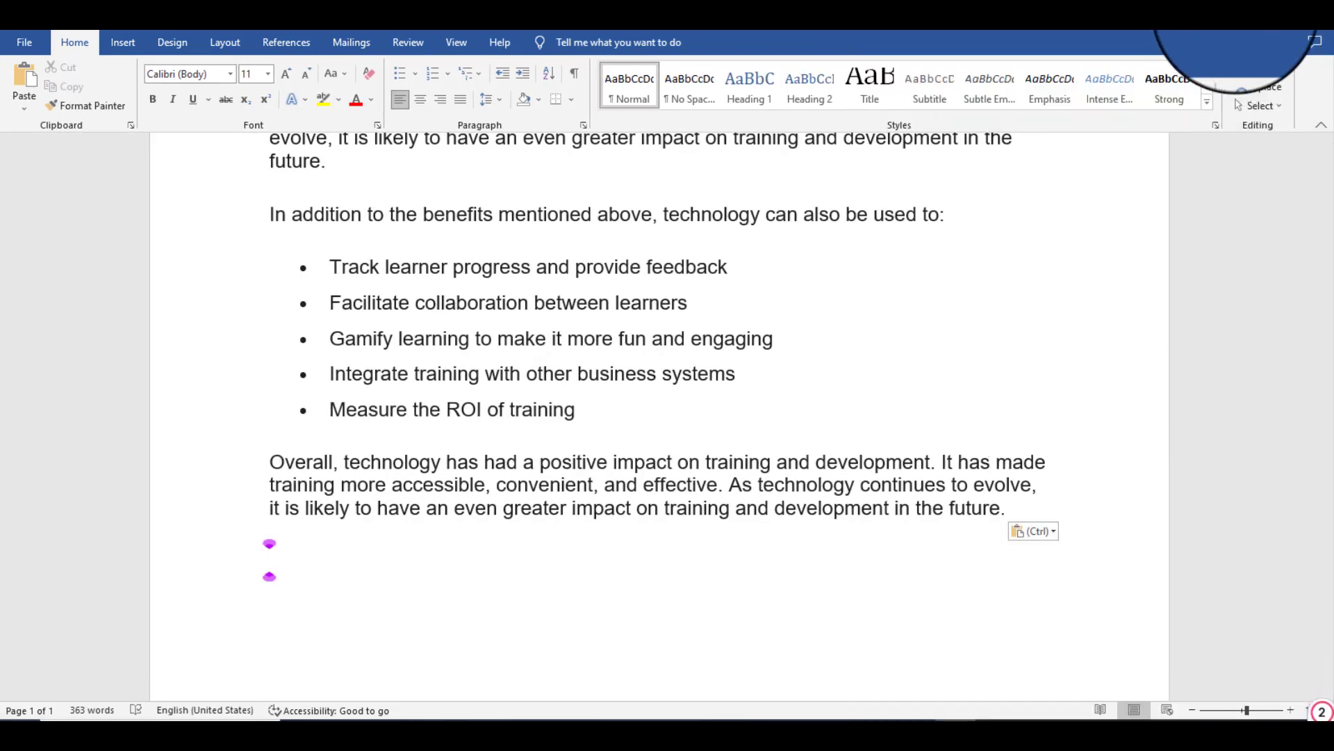
pyautogui.click(1251, 41)
# - Enter the author's first and last name and the title 'Bard experiment' on Turnitin's upload form
pyautogui.click(1084, 13)
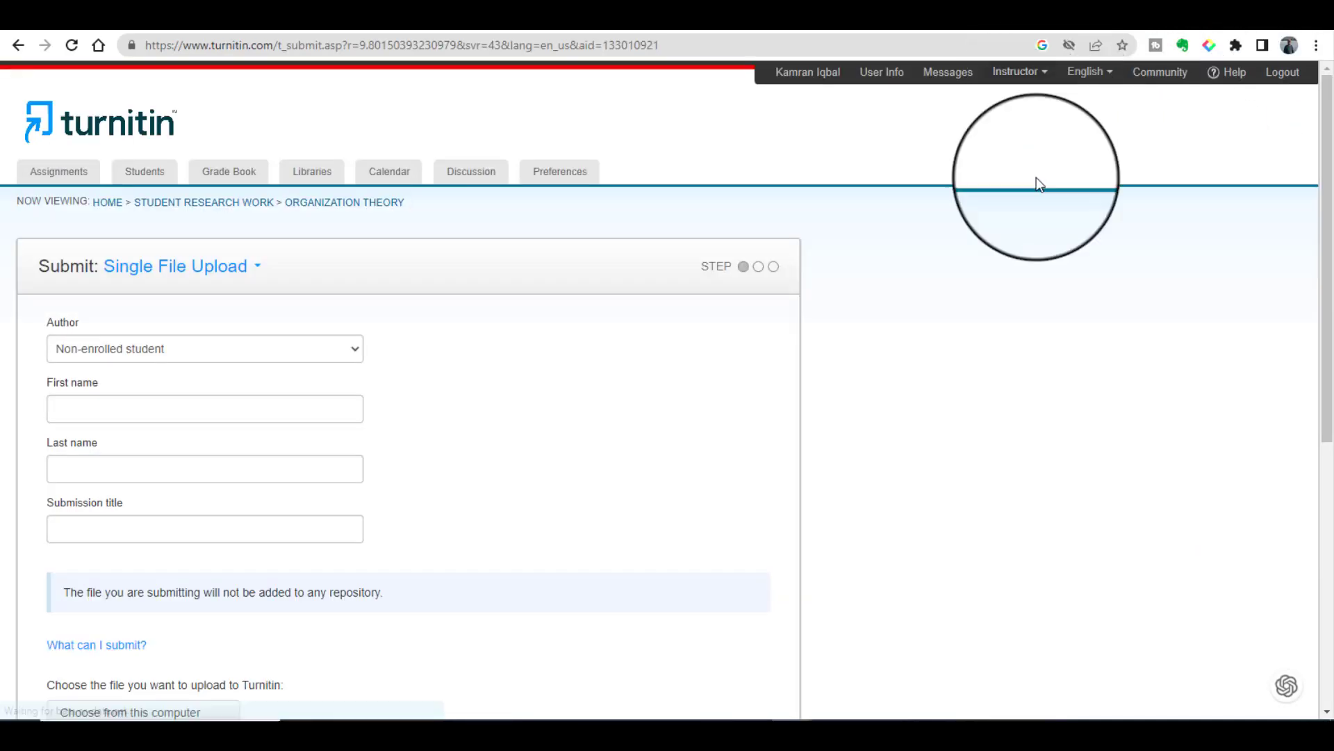
pyautogui.scroll(-2, 307, 408)
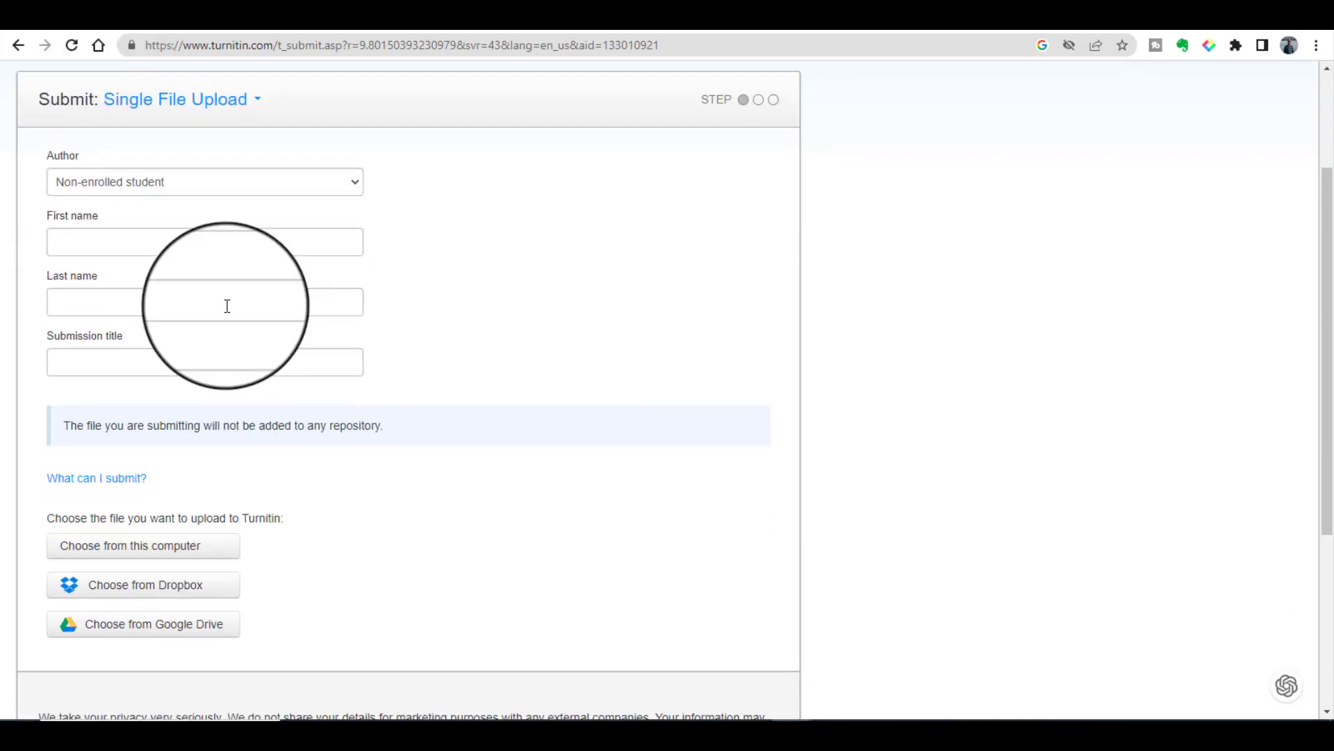
pyautogui.click(227, 242)
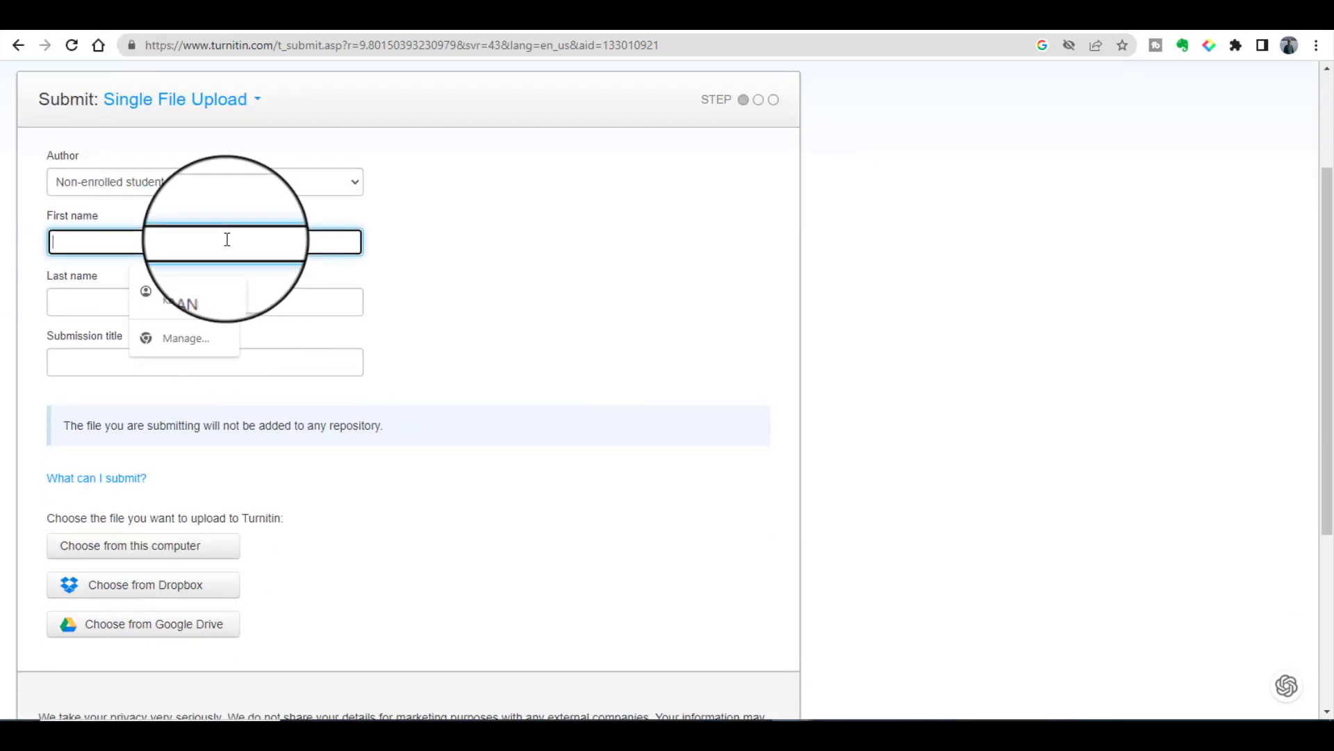
pyautogui.write('Dr')
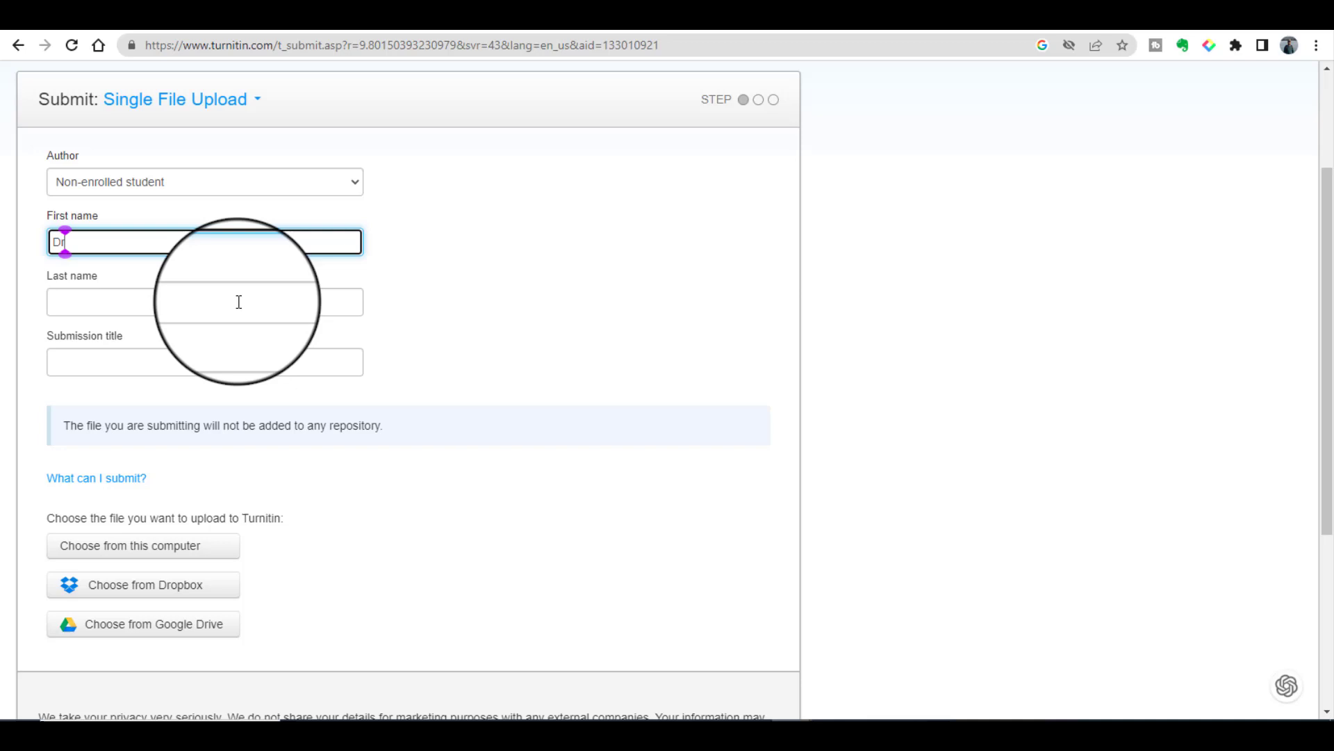
pyautogui.click(211, 293)
pyautogui.write('K')
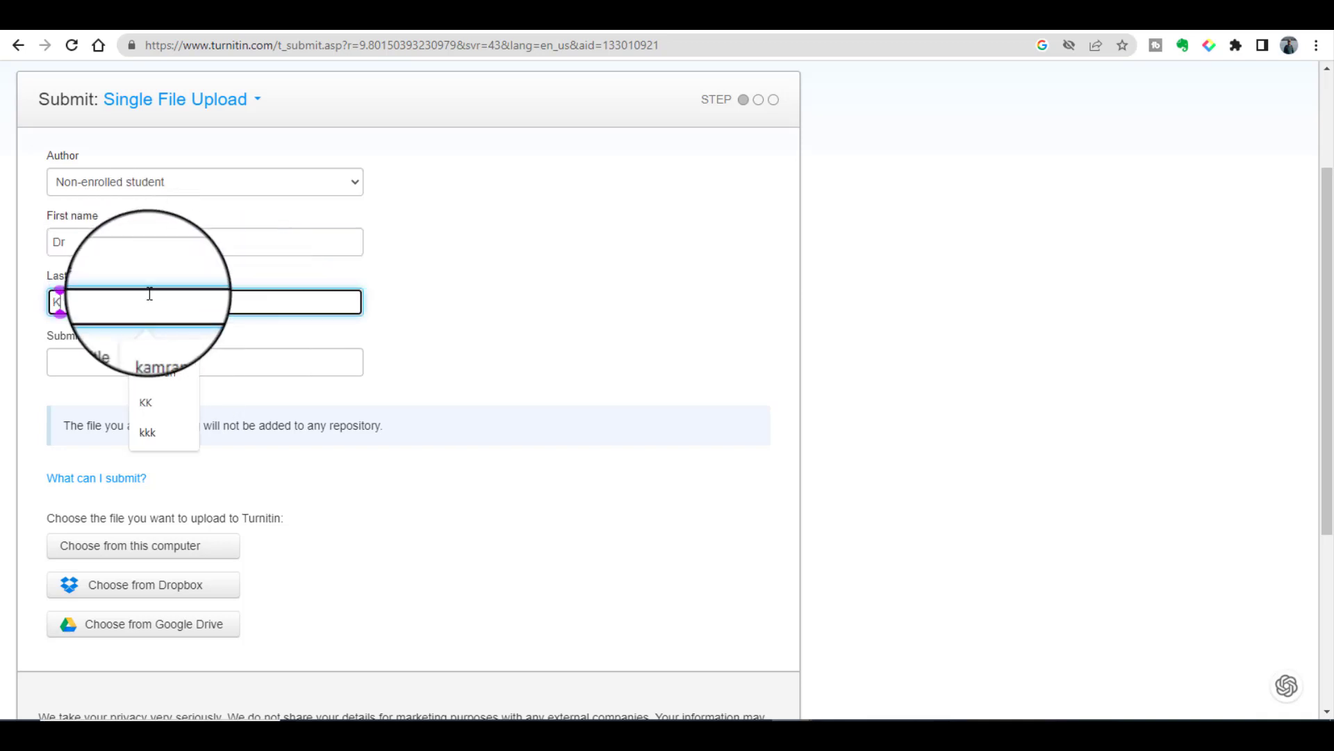
pyautogui.write('a')
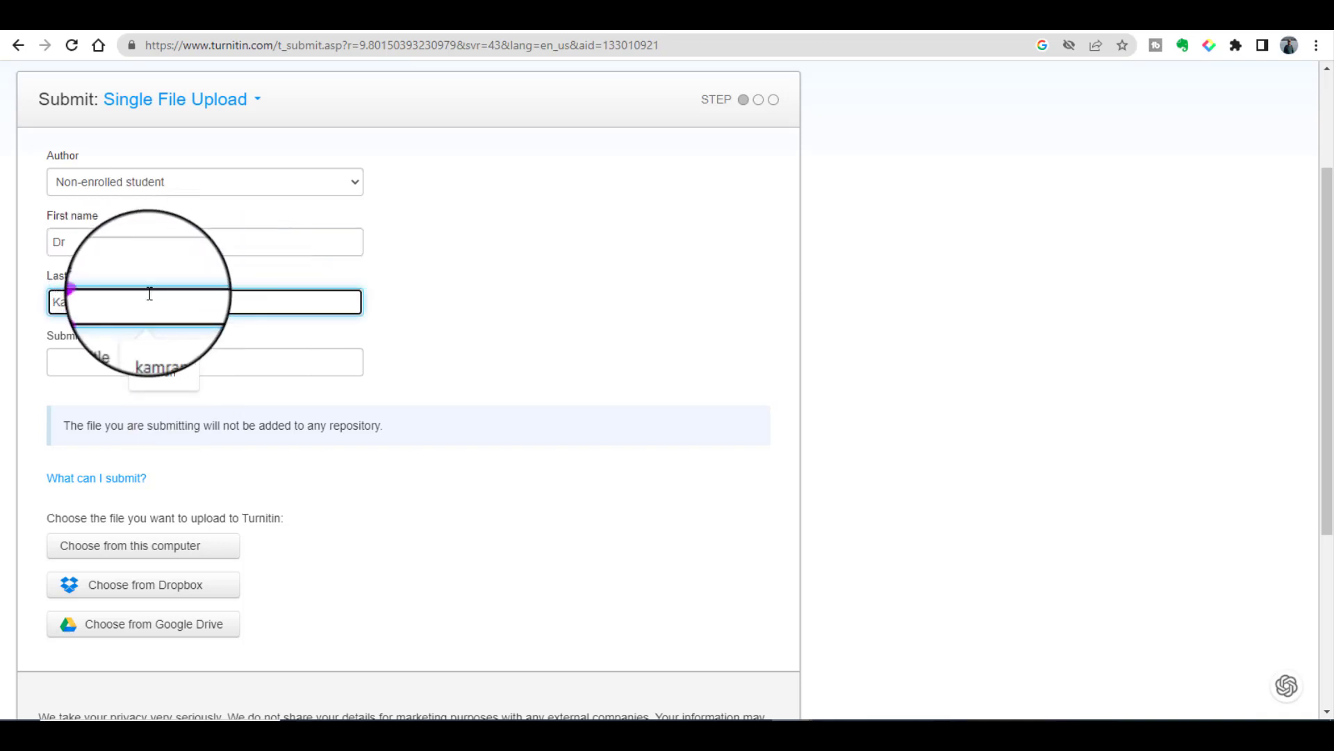
pyautogui.click(115, 361)
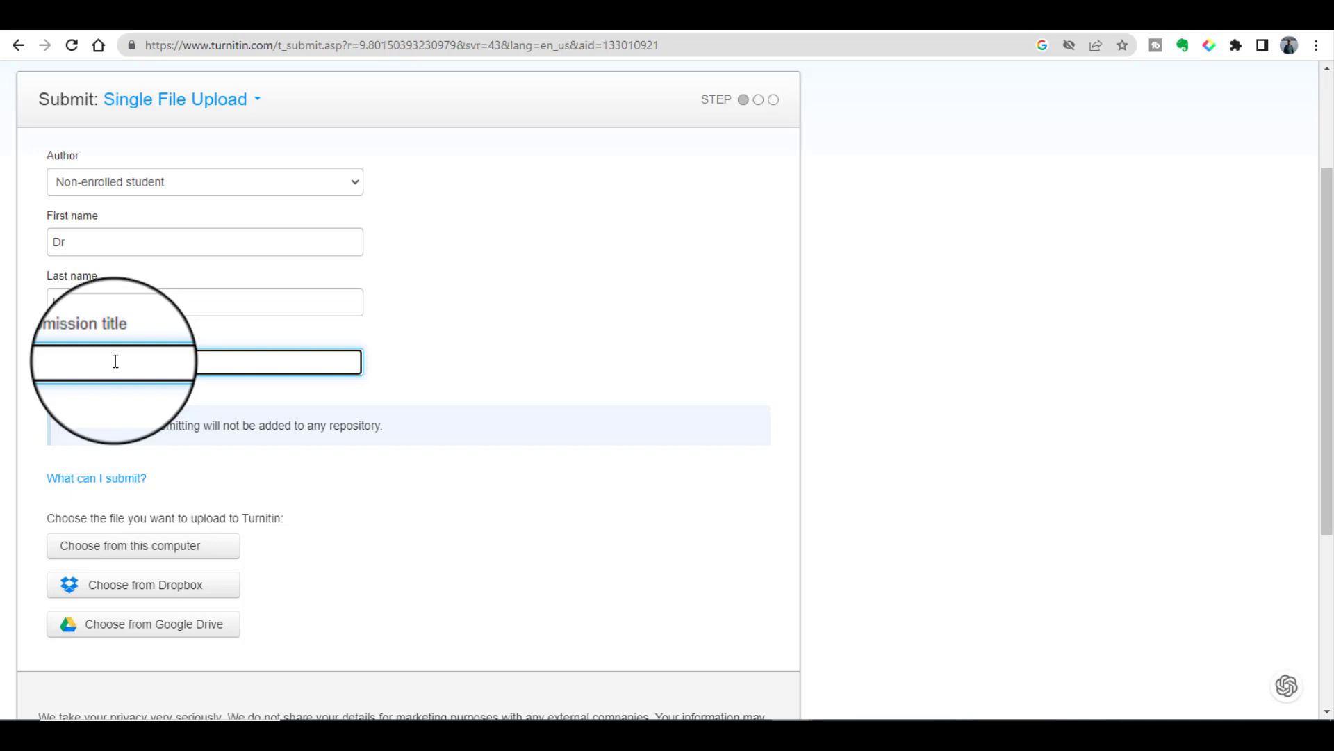
pyautogui.write('ar')
pyautogui.write('d ex')
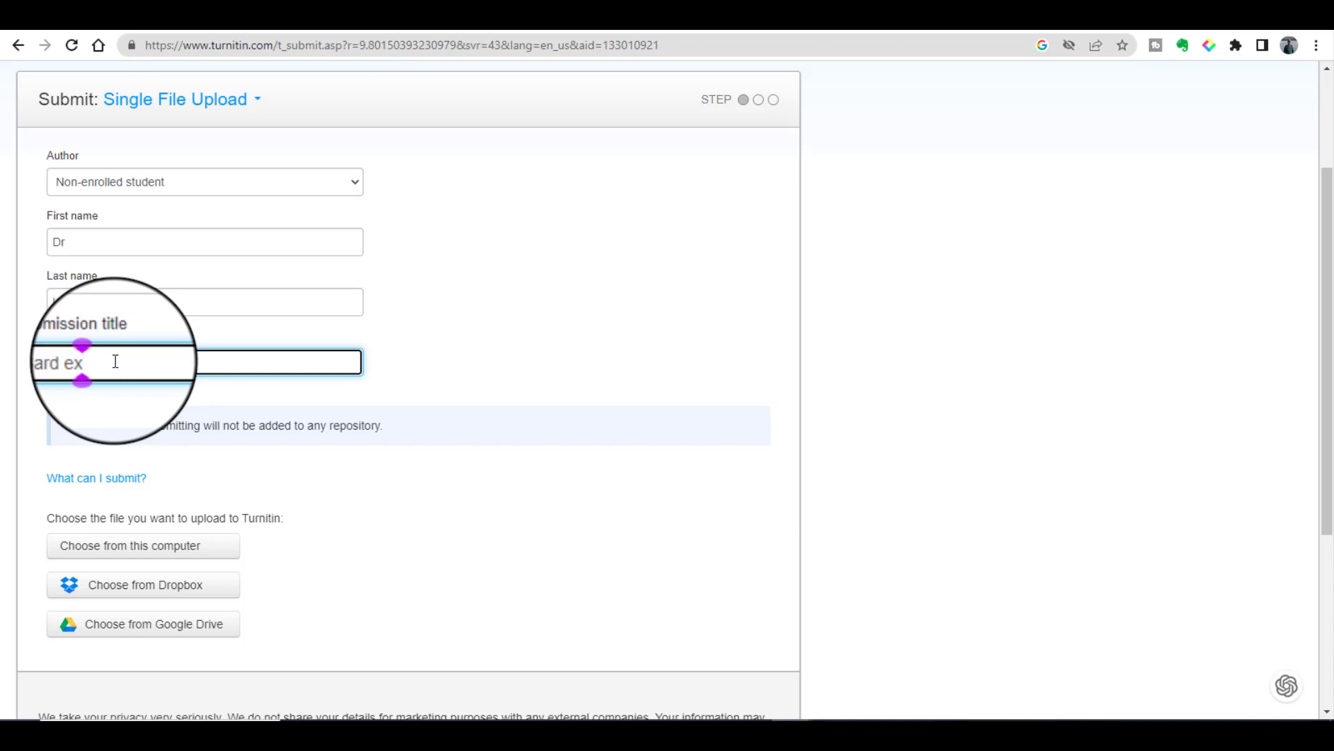
pyautogui.write('perime')
pyautogui.write('nt')
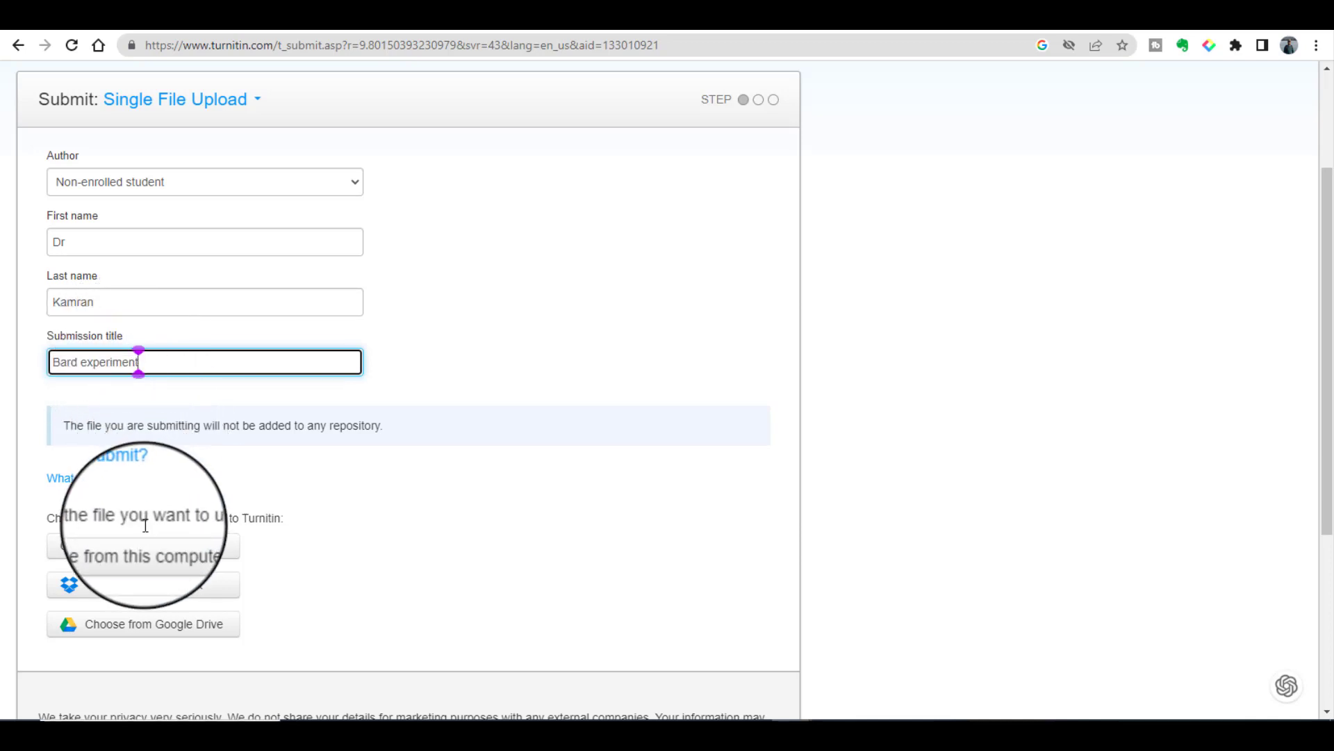
pyautogui.click(157, 547)
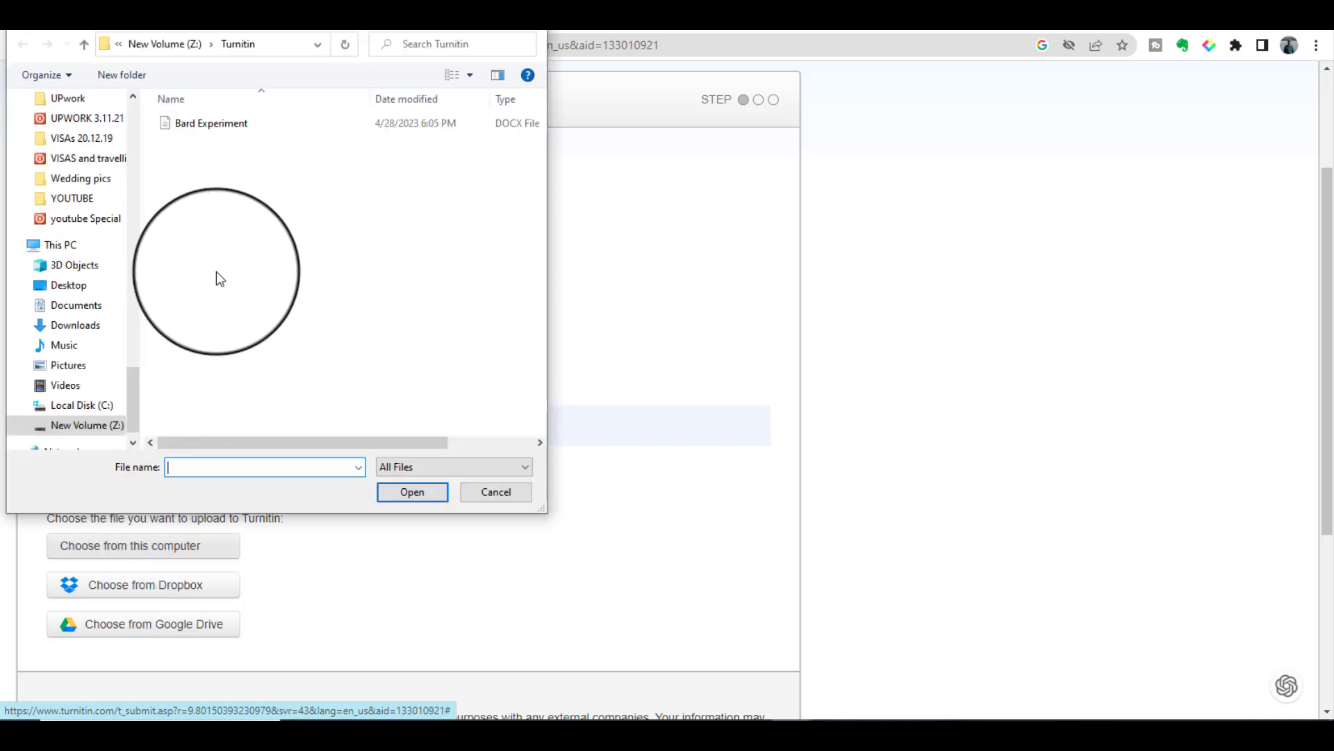
# - Upload and confirm Bard Experiment.docx, then return to the assignment inbox
pyautogui.doubleClick(219, 132)
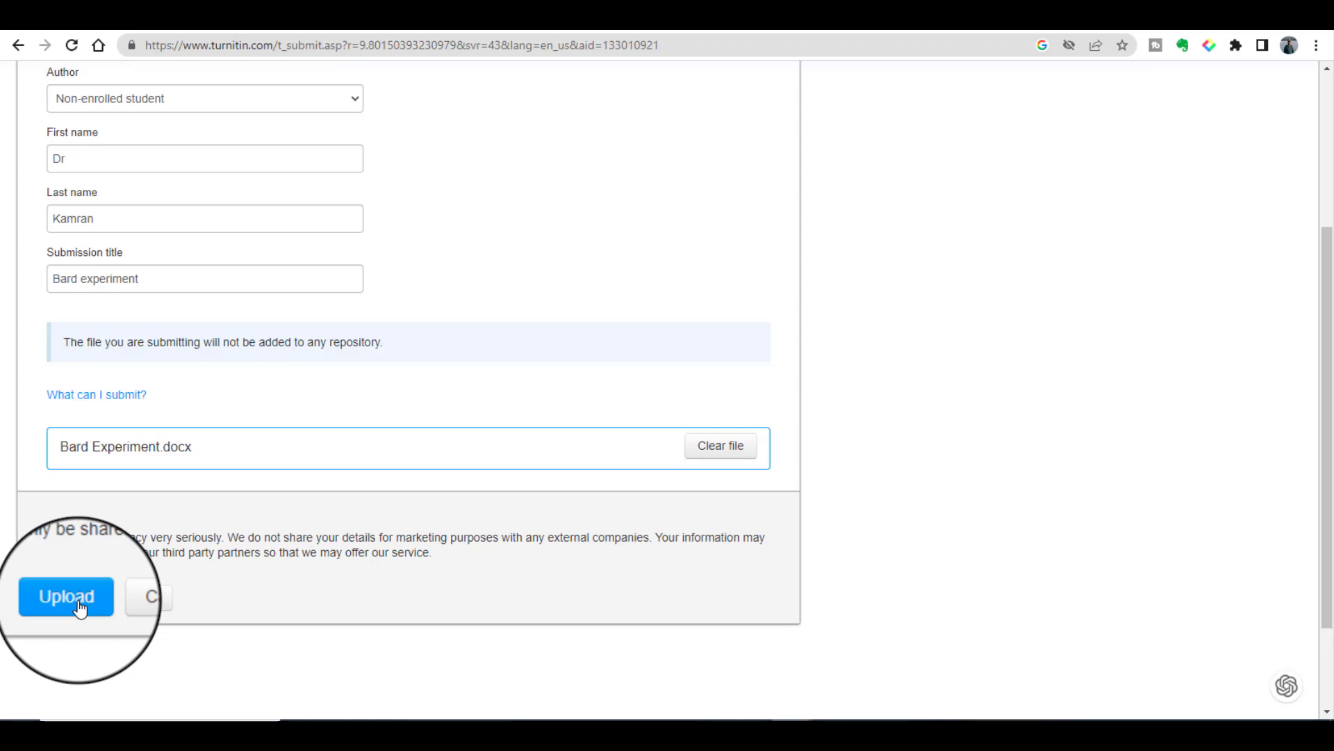
pyautogui.click(78, 608)
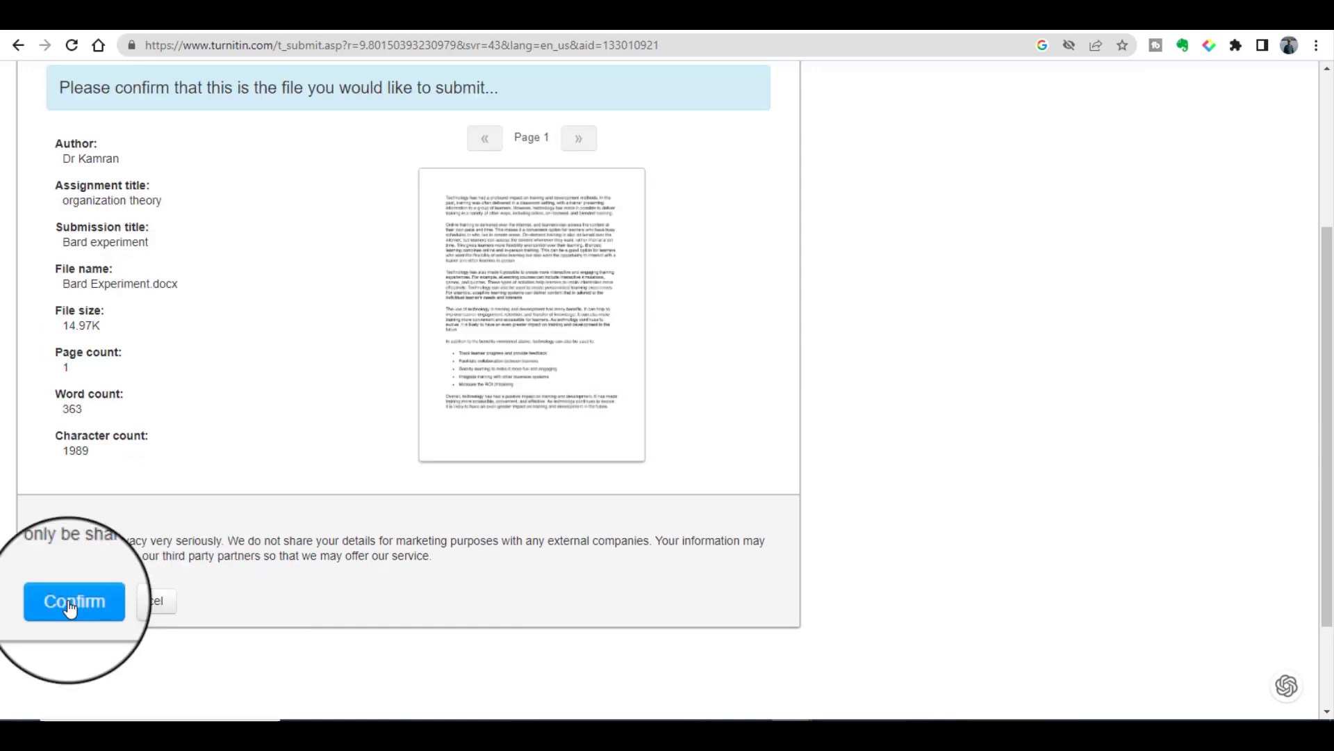
pyautogui.click(70, 609)
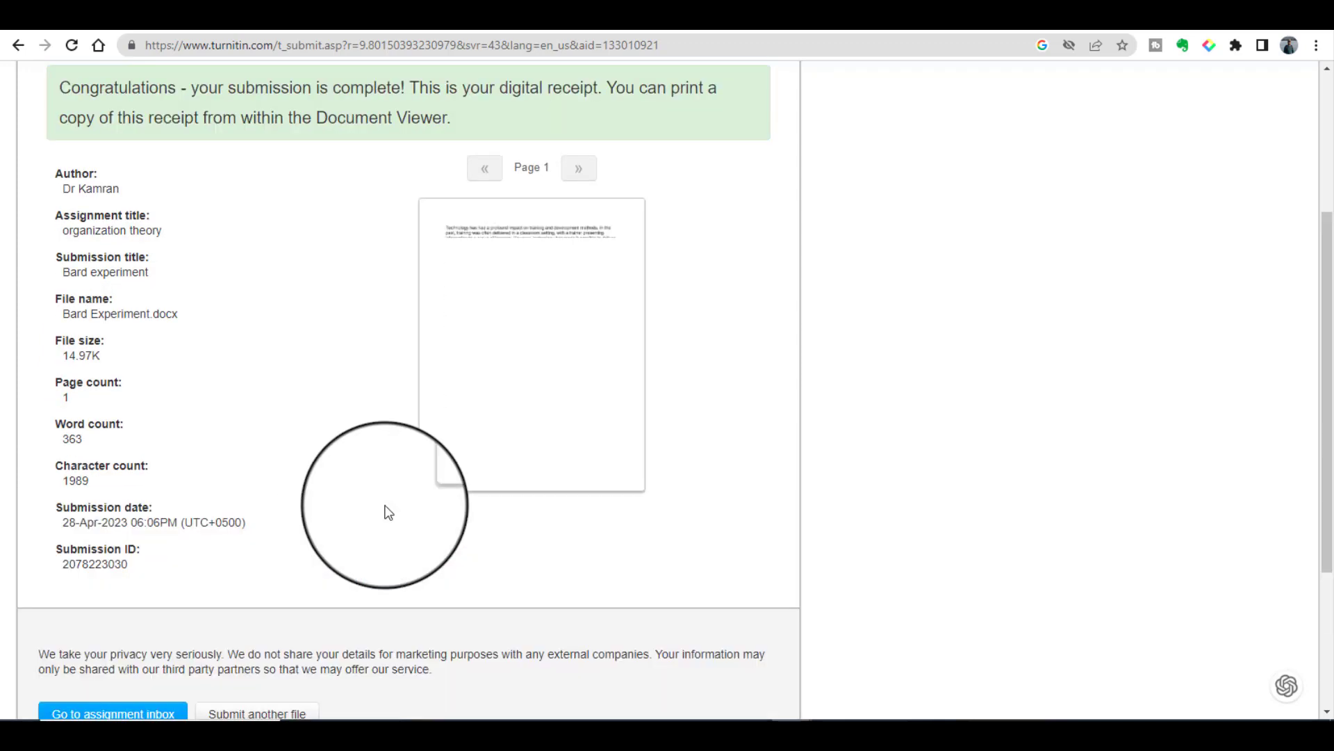
pyautogui.scroll(-1, 166, 620)
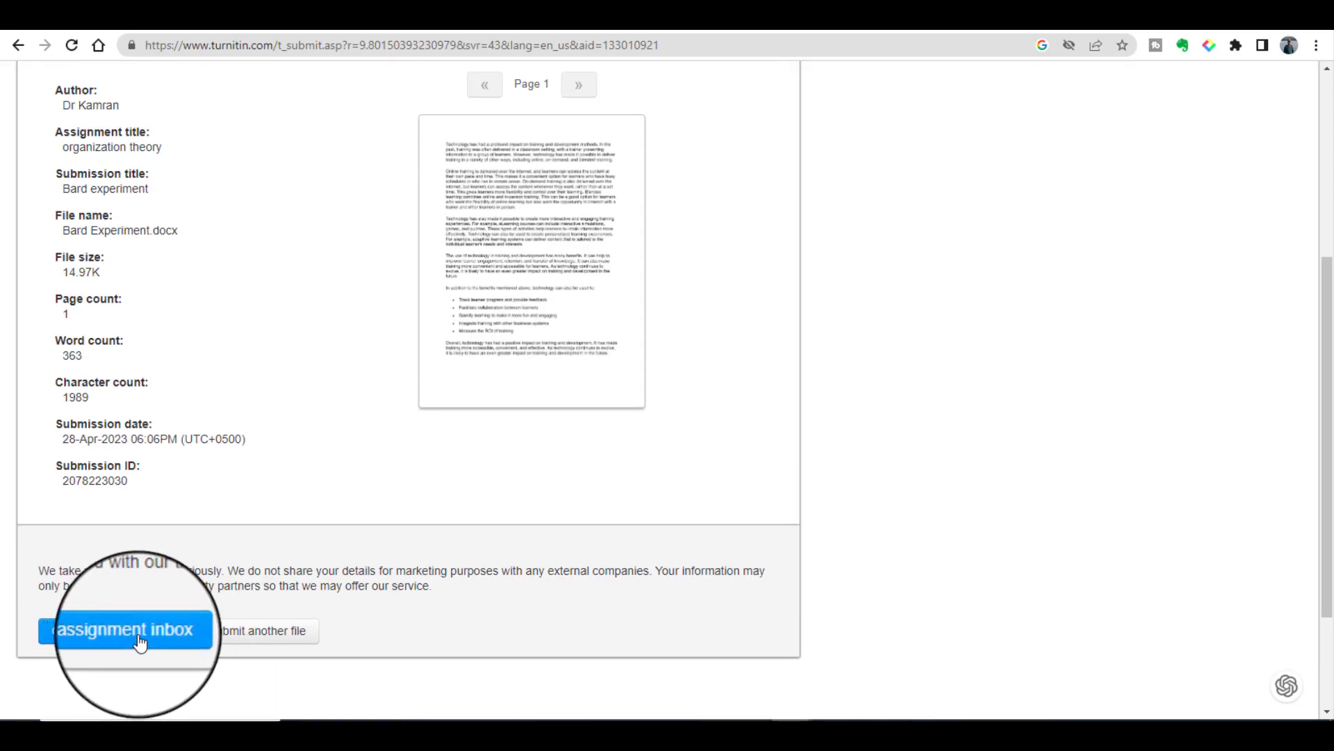
pyautogui.click(139, 638)
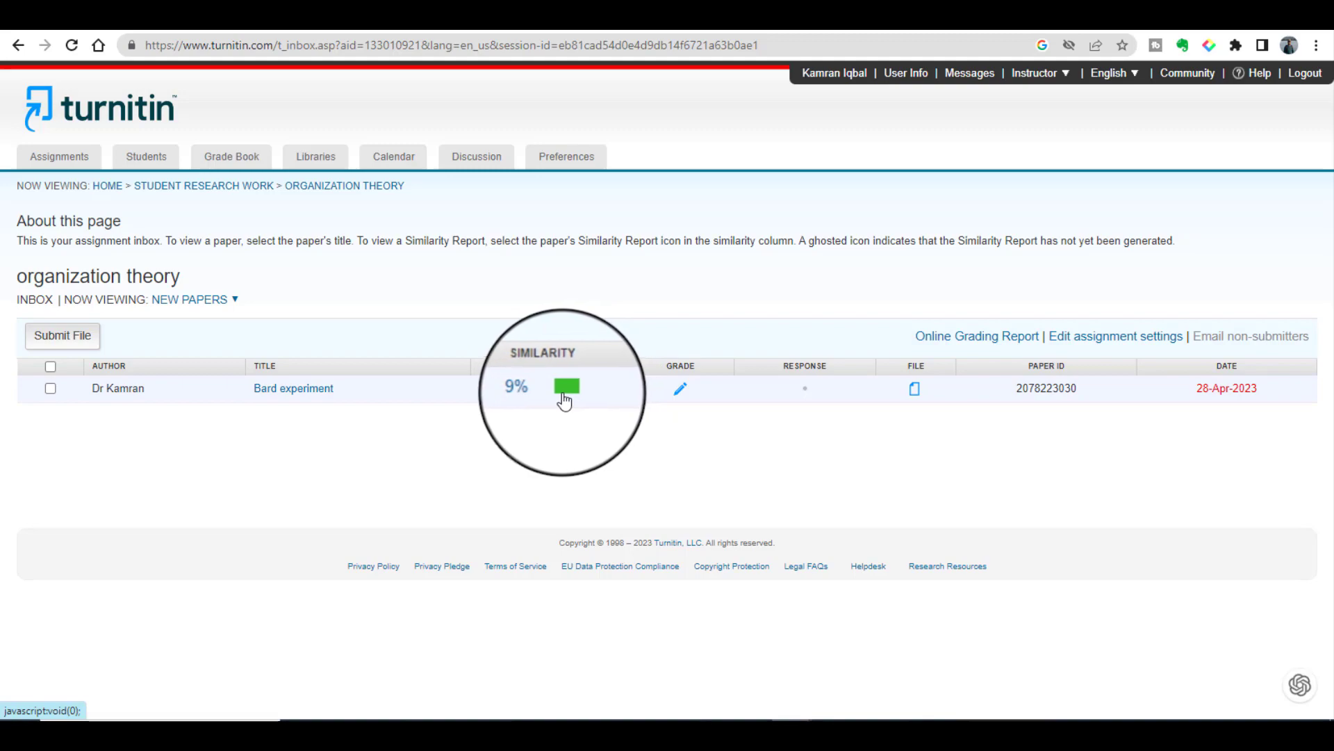
# - Open Bard experiment's Feedback Studio report (9% similarity) and hide the Match Overview panel
pyautogui.click(565, 392)
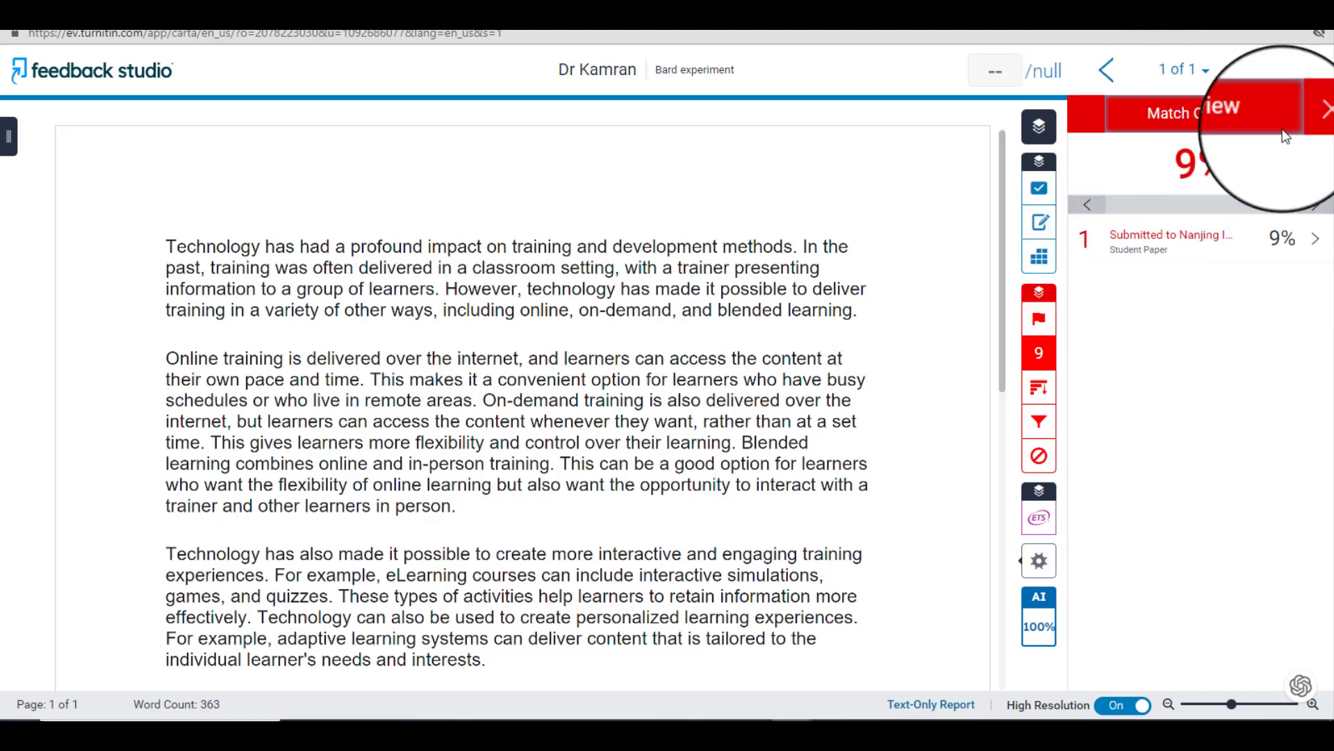
pyautogui.click(1315, 116)
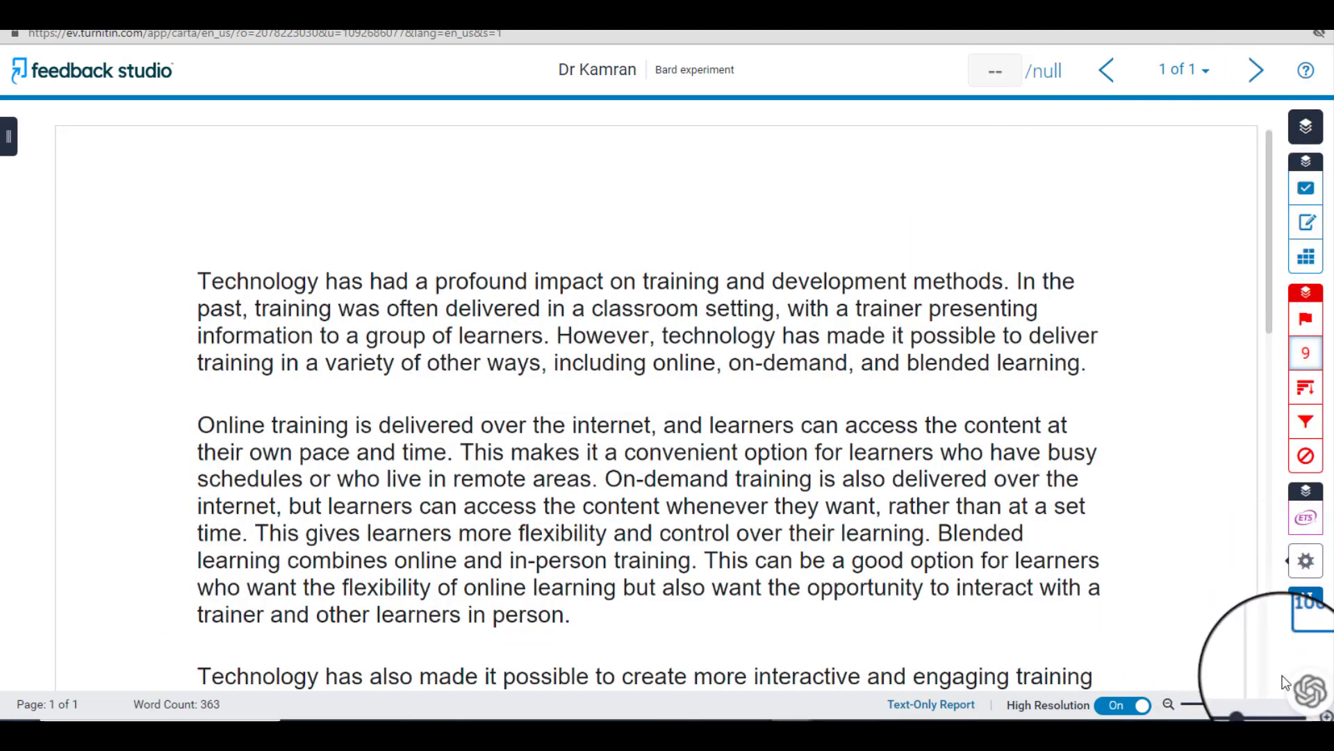
pyautogui.moveTo(1039, 615)
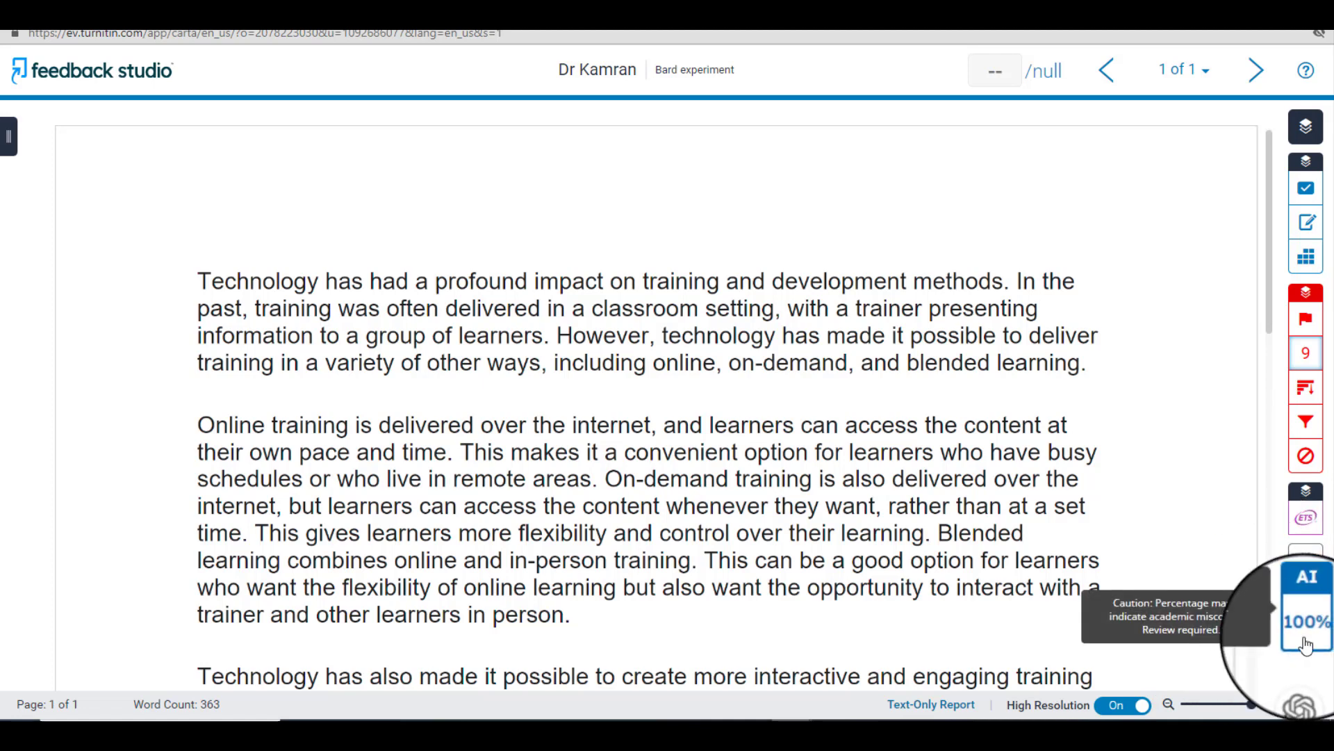
# - Open the AI writing report, which flags the whole essay as 100% AI-generated
pyautogui.click(1307, 641)
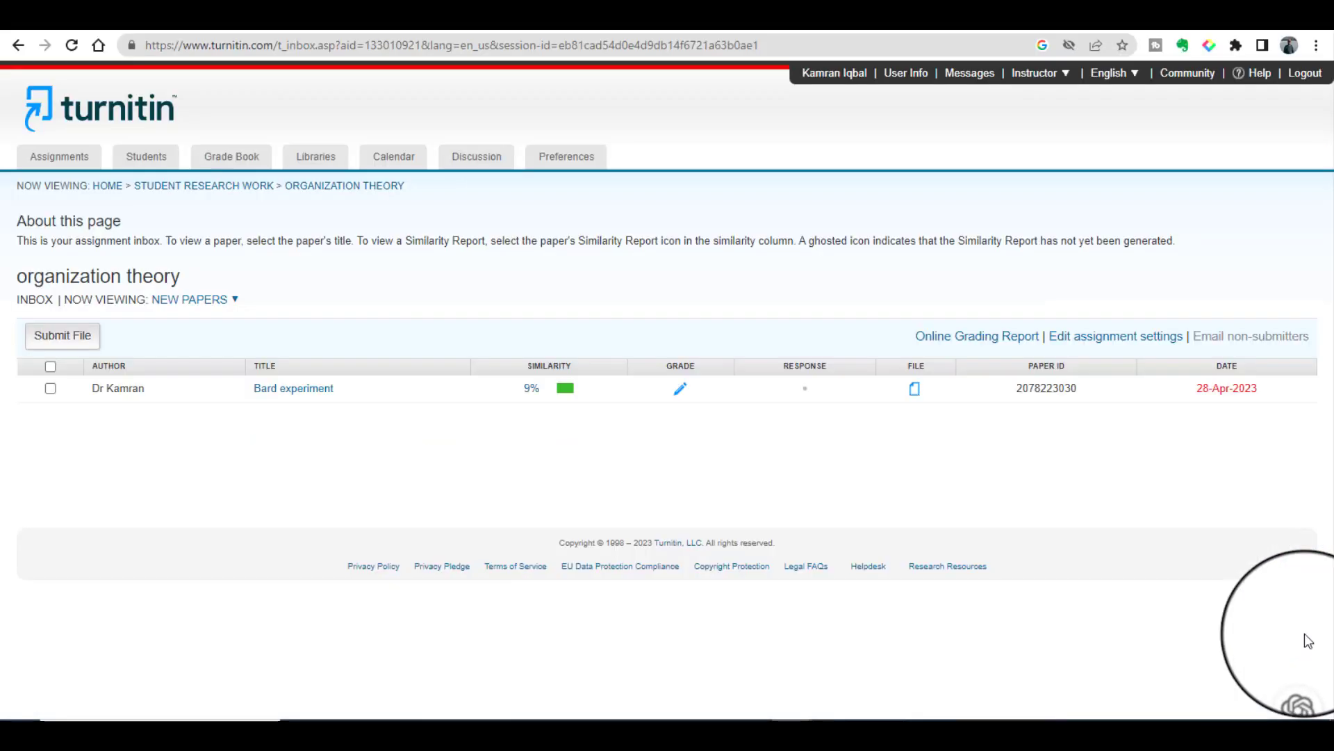